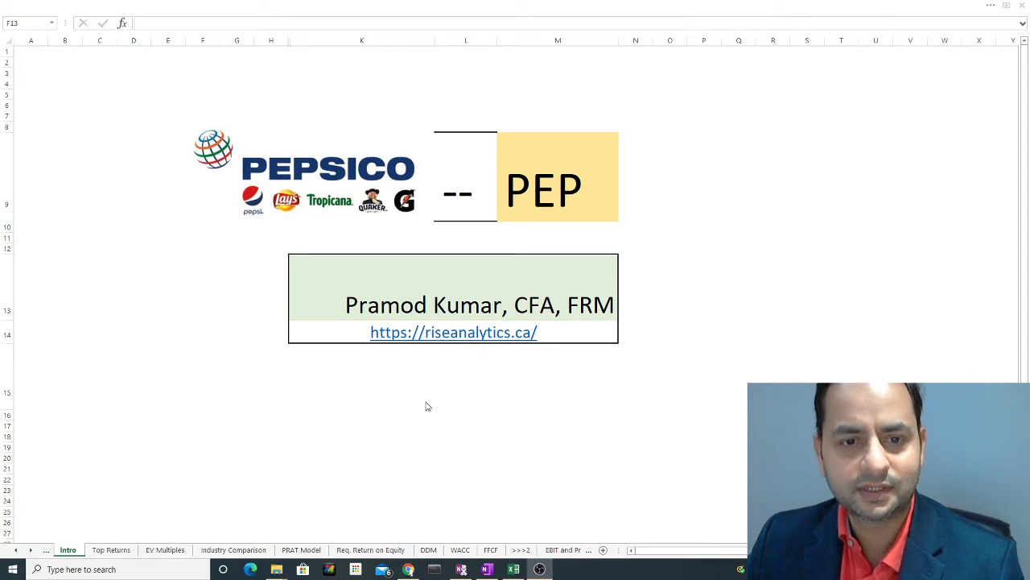
- Open the Top Returns sheet and examine the invested capital, equity and assets return lines for 2015 to 2019
{"action": "left_click", "coordinate": [398, 375]}
{"action": "left_click", "coordinate": [499, 378]}
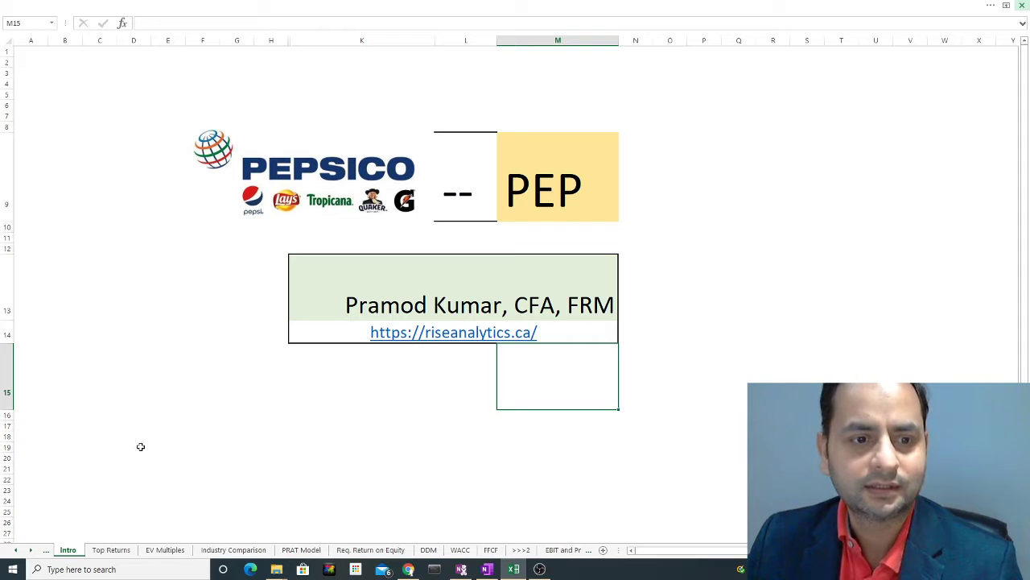
{"action": "left_click", "coordinate": [118, 552]}
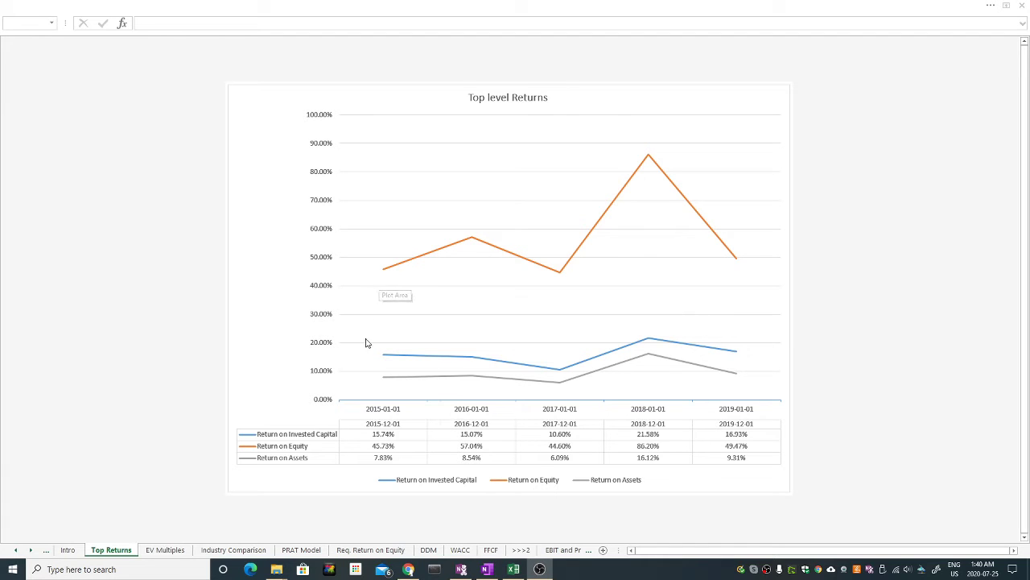
{"action": "mouse_move", "coordinate": [735, 354]}
{"action": "mouse_move", "coordinate": [384, 272]}
{"action": "mouse_move", "coordinate": [387, 384]}
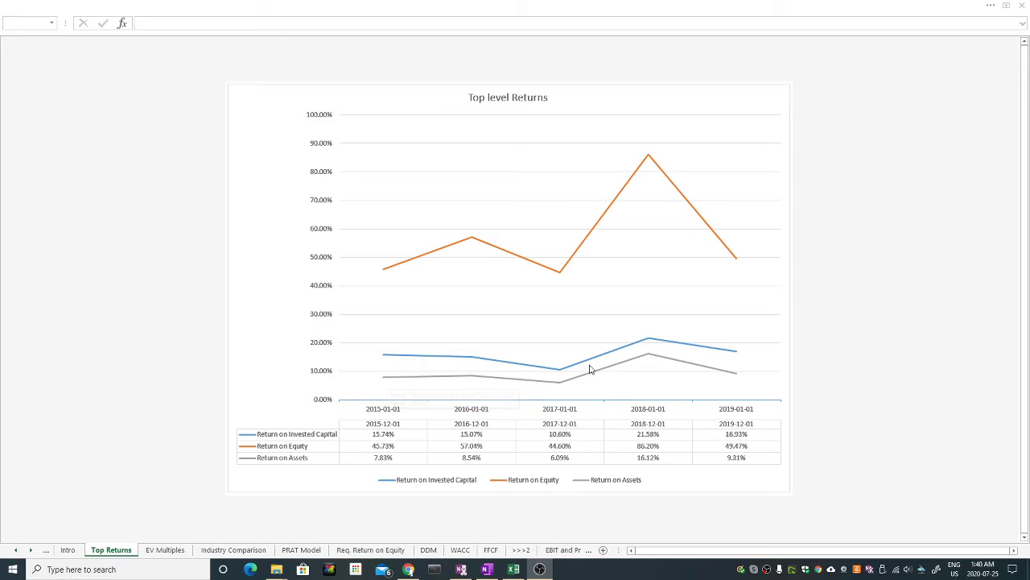
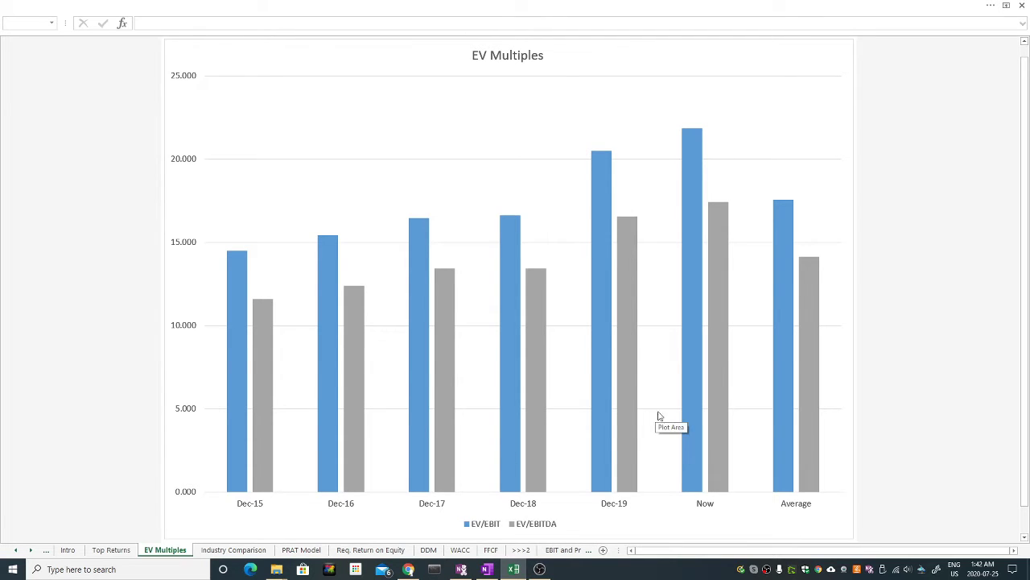
- On the EV Multiples chart, compare the current EV/EBIT and EV/EBITDA bars with the earlier years and the average
{"action": "mouse_move", "coordinate": [234, 257]}
{"action": "mouse_move", "coordinate": [789, 225]}
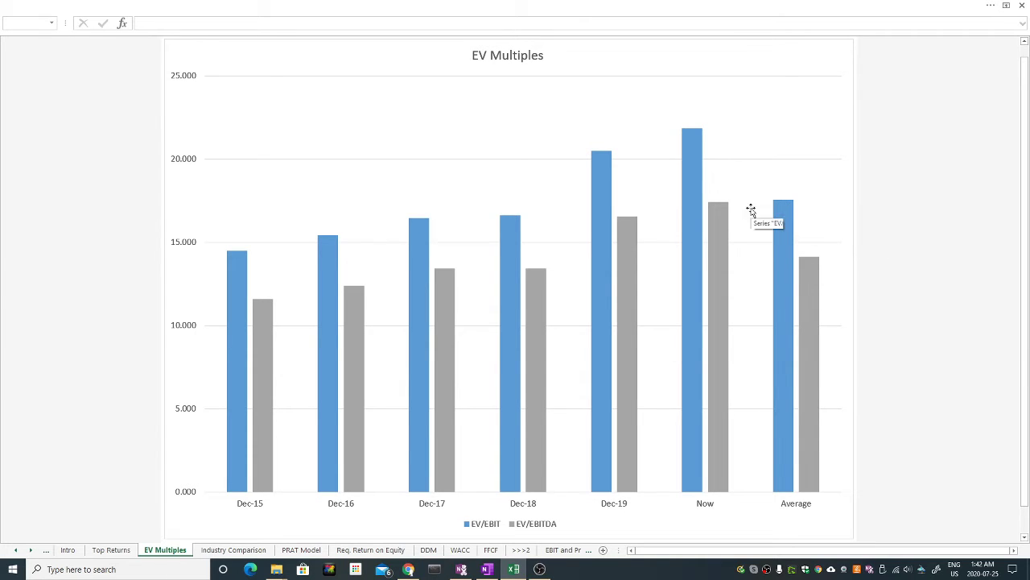
{"action": "mouse_move", "coordinate": [694, 214]}
{"action": "mouse_move", "coordinate": [592, 400]}
{"action": "mouse_move", "coordinate": [690, 352]}
{"action": "mouse_move", "coordinate": [787, 276]}
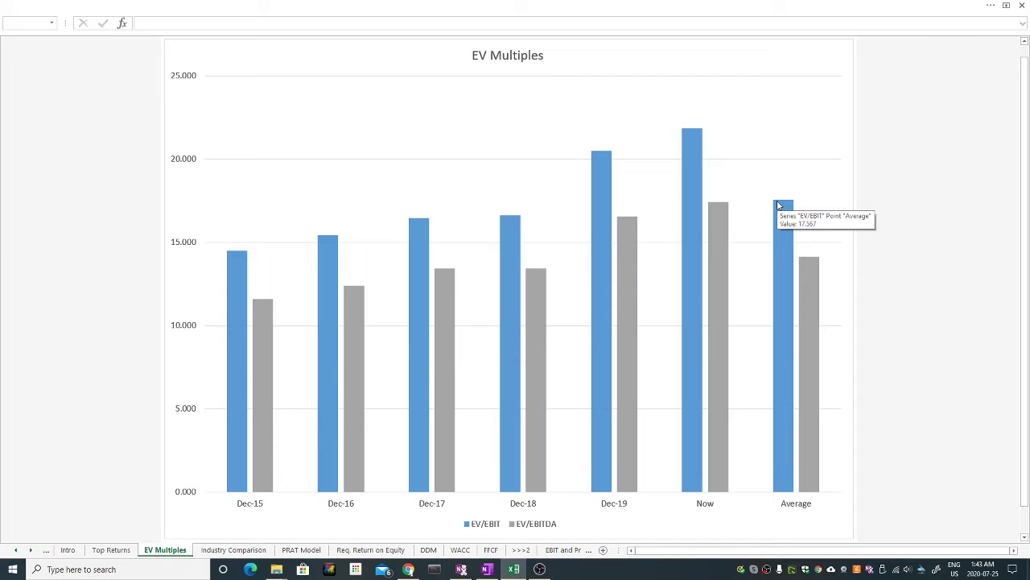
{"action": "mouse_move", "coordinate": [812, 264]}
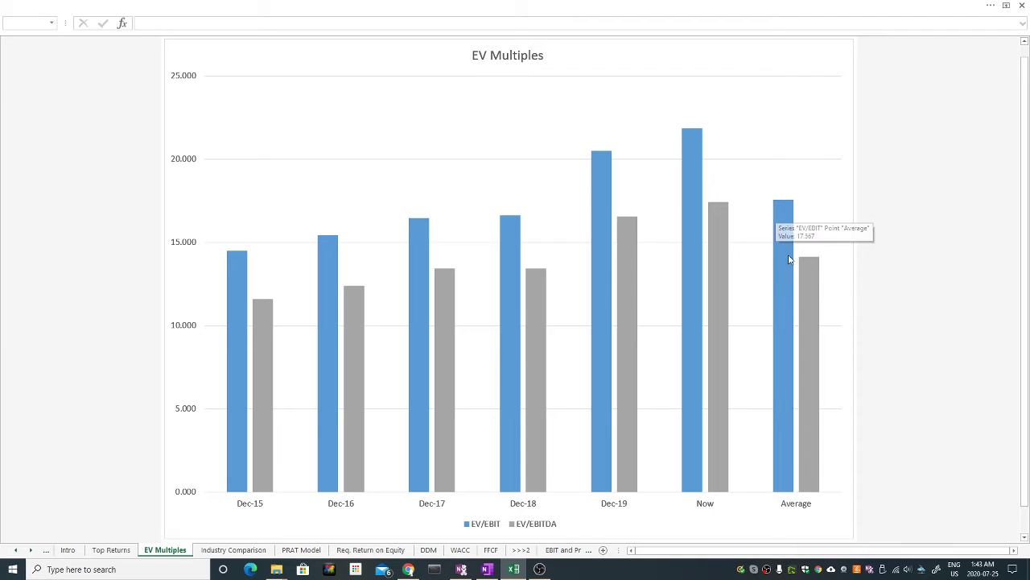
{"action": "mouse_move", "coordinate": [787, 248]}
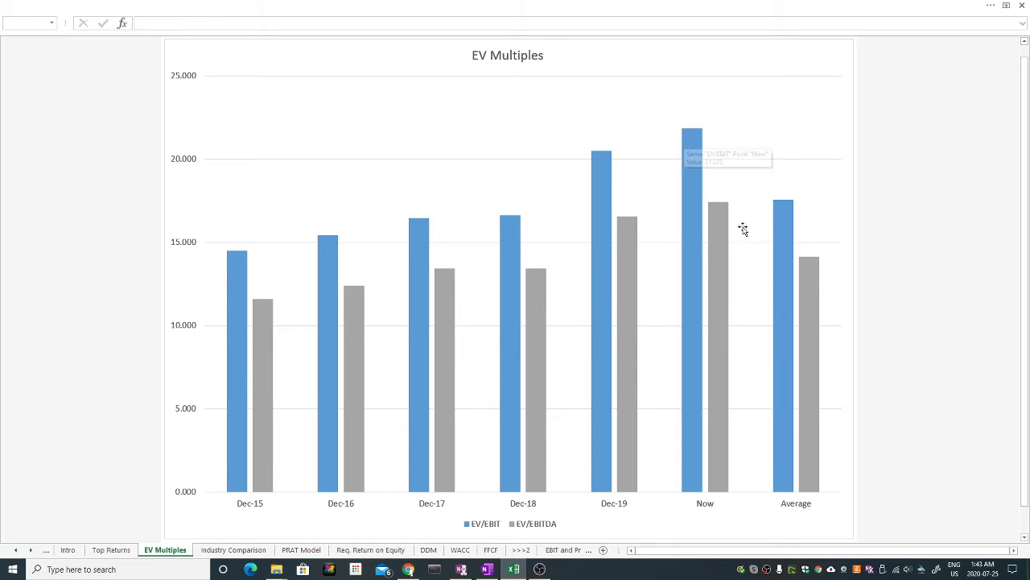
{"action": "mouse_move", "coordinate": [234, 260]}
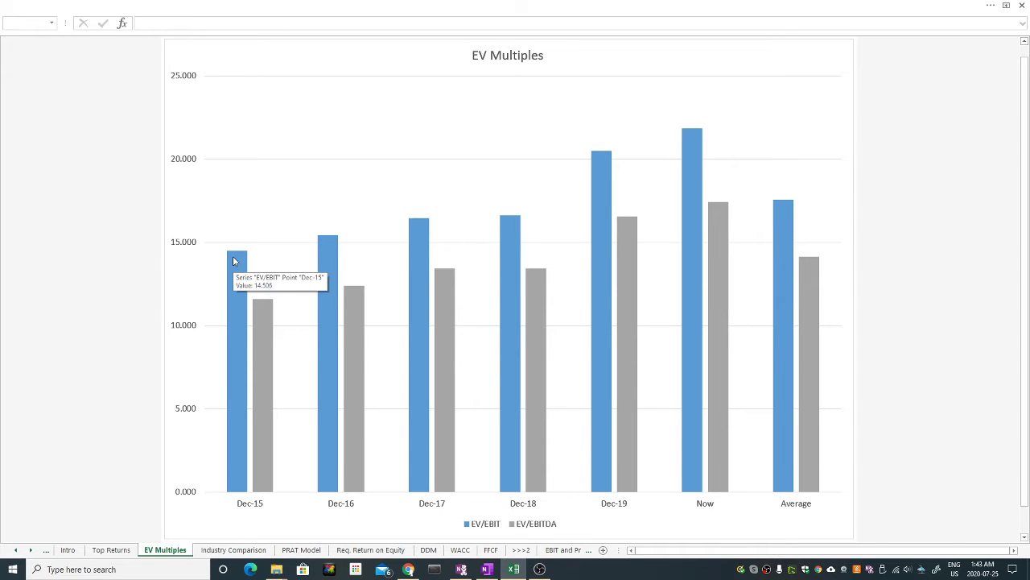
- Open the Industry Comparison sheet, enlarge the table and review the ticker list from AKO-B to COKE, including KO
{"action": "left_click", "coordinate": [225, 552]}
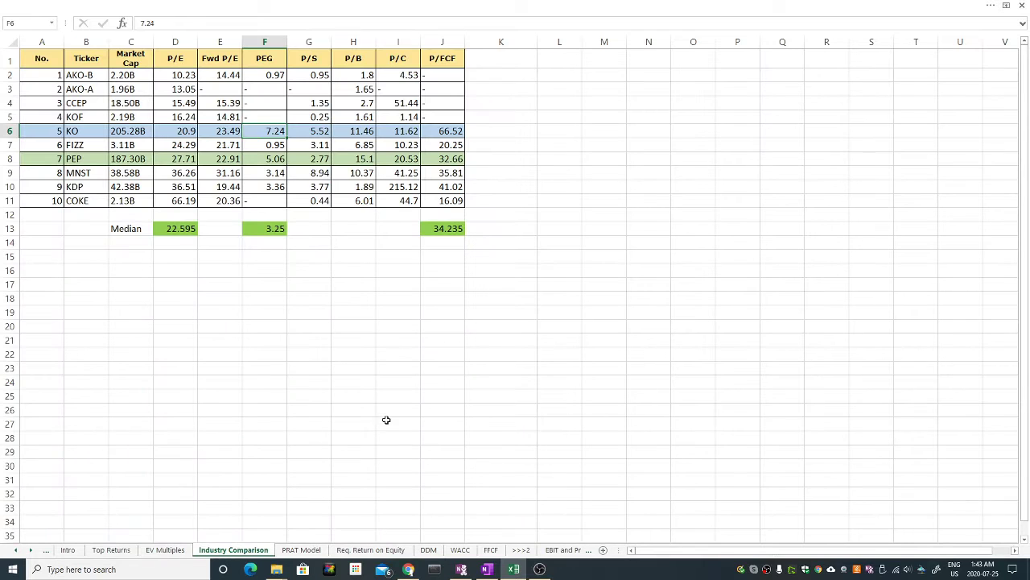
{"action": "left_click", "coordinate": [589, 297]}
{"action": "scroll", "coordinate": [569, 325], "scroll_direction": "up", "scroll_amount": 3}
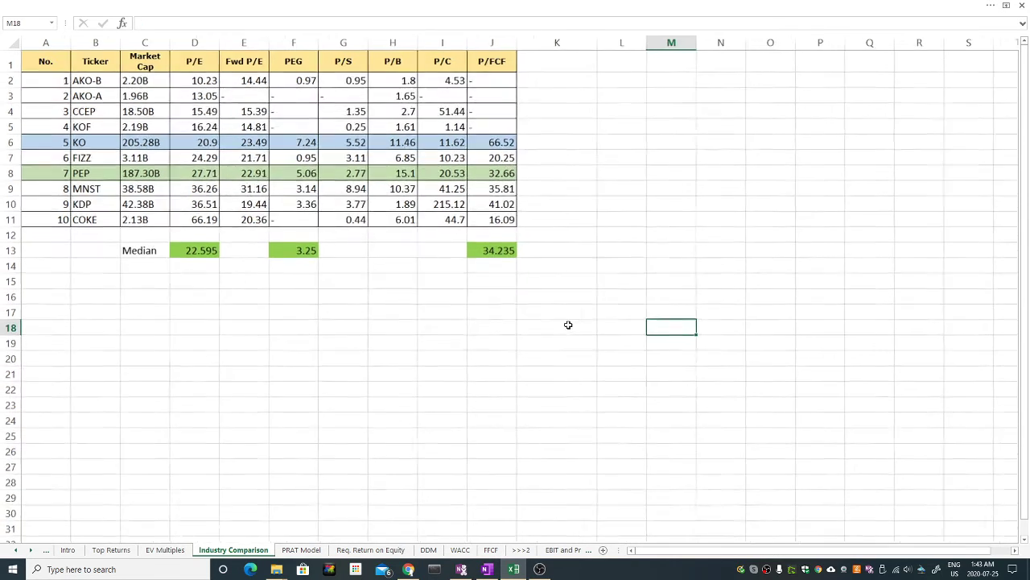
{"action": "scroll", "coordinate": [569, 325], "scroll_direction": "up", "scroll_amount": 1}
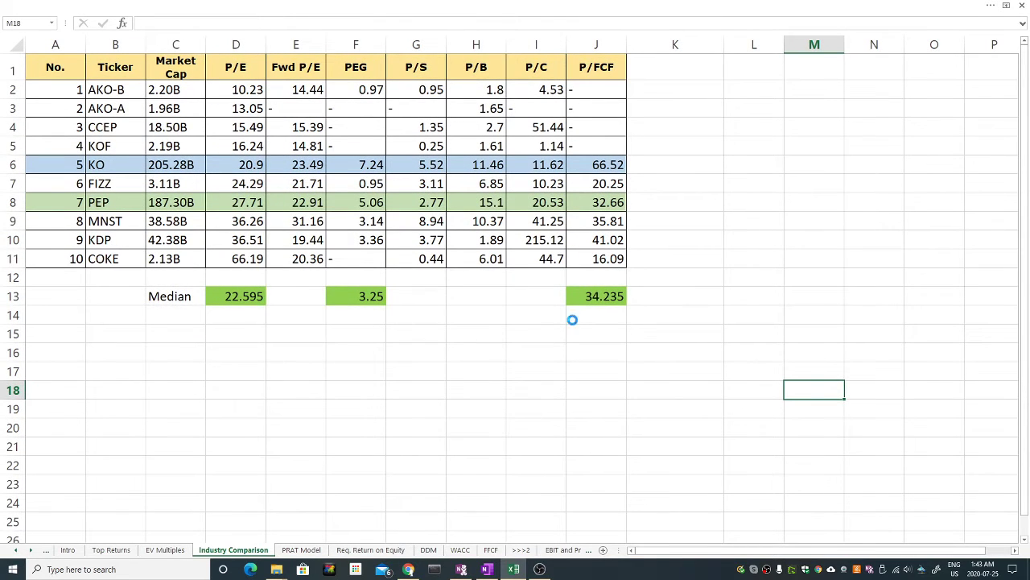
{"action": "scroll", "coordinate": [573, 320], "scroll_direction": "up", "scroll_amount": 1}
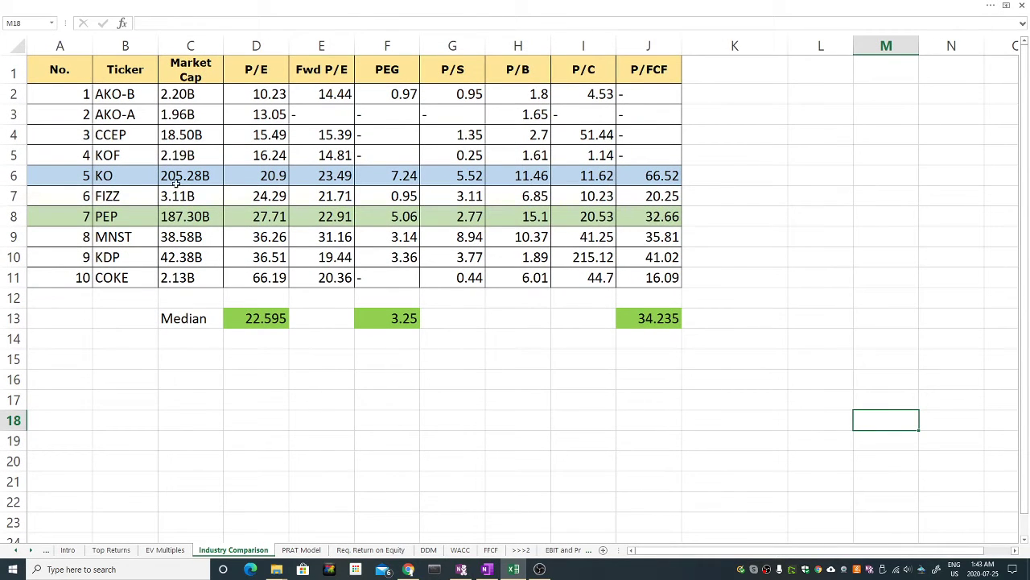
{"action": "left_click_drag", "start_coordinate": [120, 96], "coordinate": [118, 276]}
{"action": "left_click", "coordinate": [119, 276]}
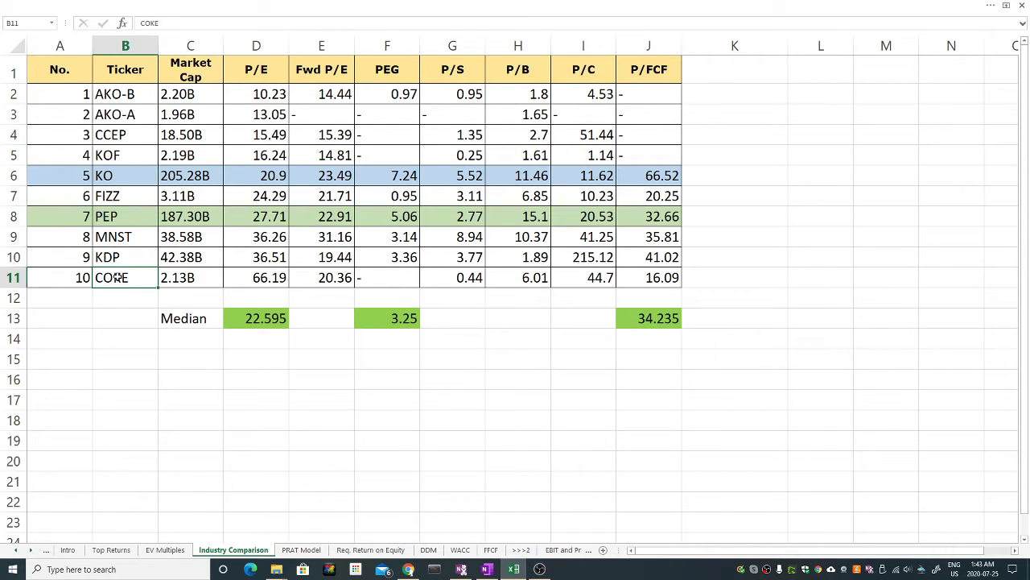
{"action": "left_click", "coordinate": [104, 177]}
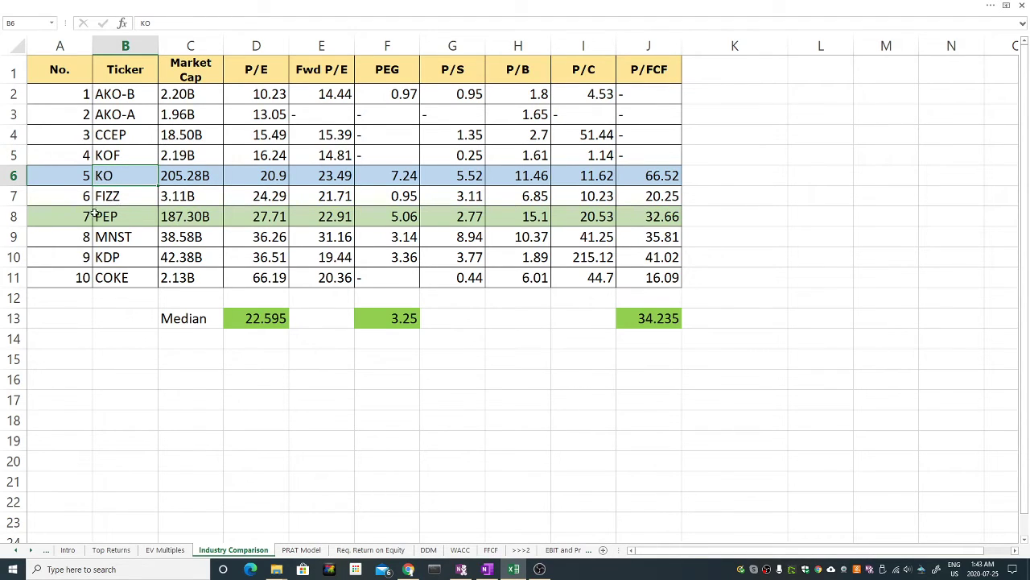
- Compare PEP's market cap and valuation multiples with those of KO and the other tickers in the industry table
{"action": "left_click_drag", "start_coordinate": [66, 217], "coordinate": [222, 217]}
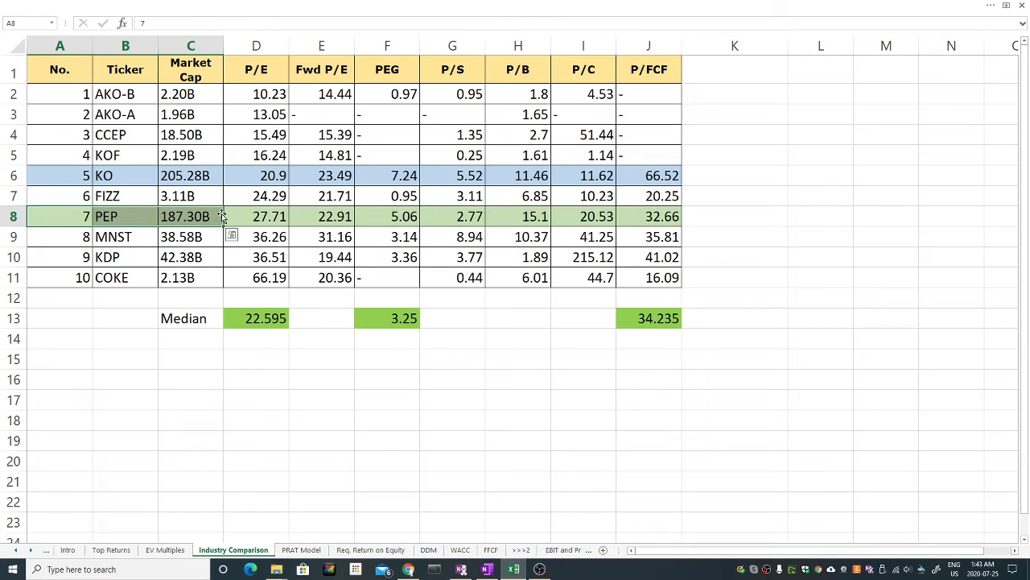
{"action": "left_click_drag", "start_coordinate": [193, 109], "coordinate": [186, 276]}
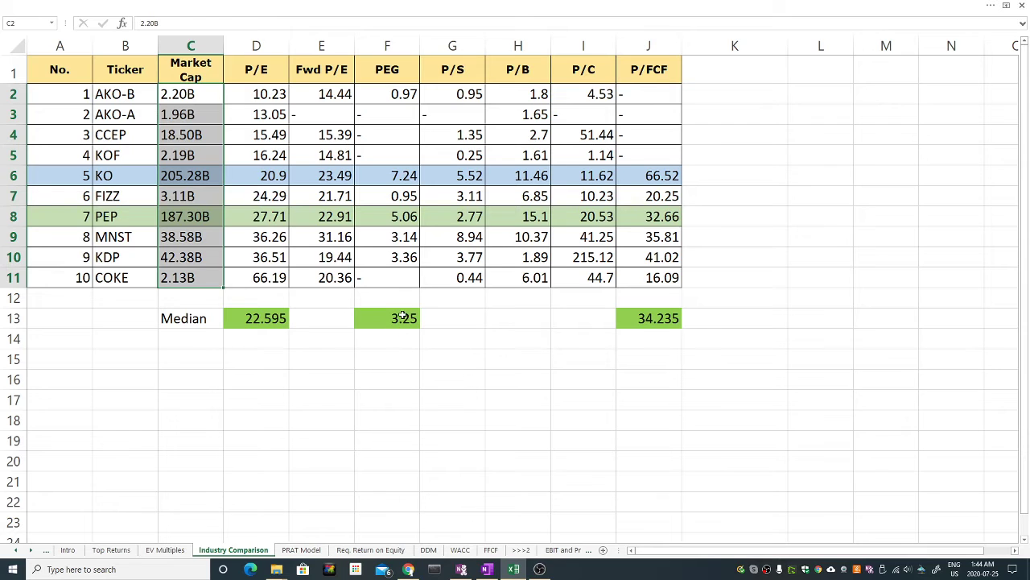
{"action": "left_click_drag", "start_coordinate": [117, 222], "coordinate": [403, 224]}
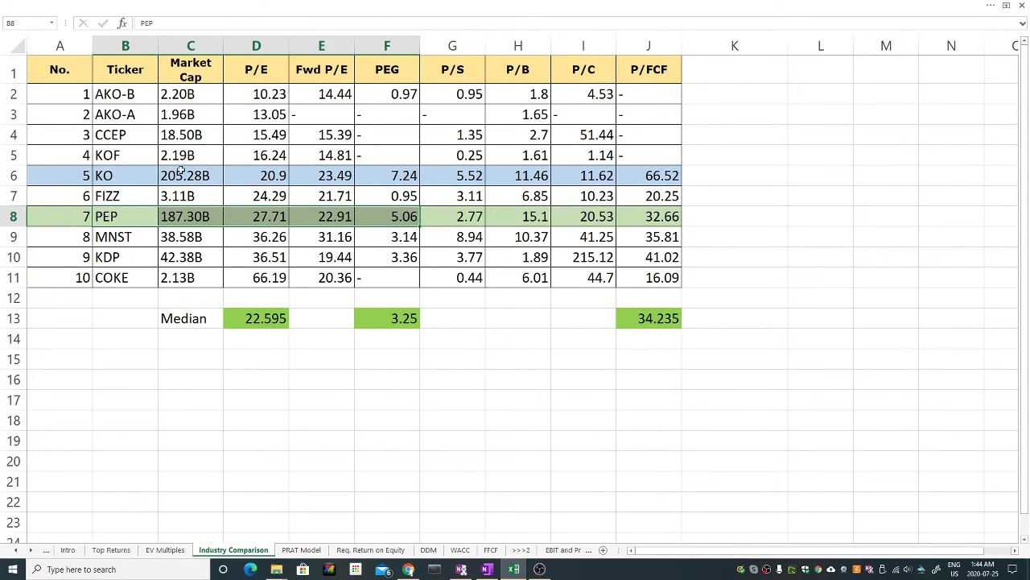
{"action": "left_click_drag", "start_coordinate": [178, 170], "coordinate": [512, 172]}
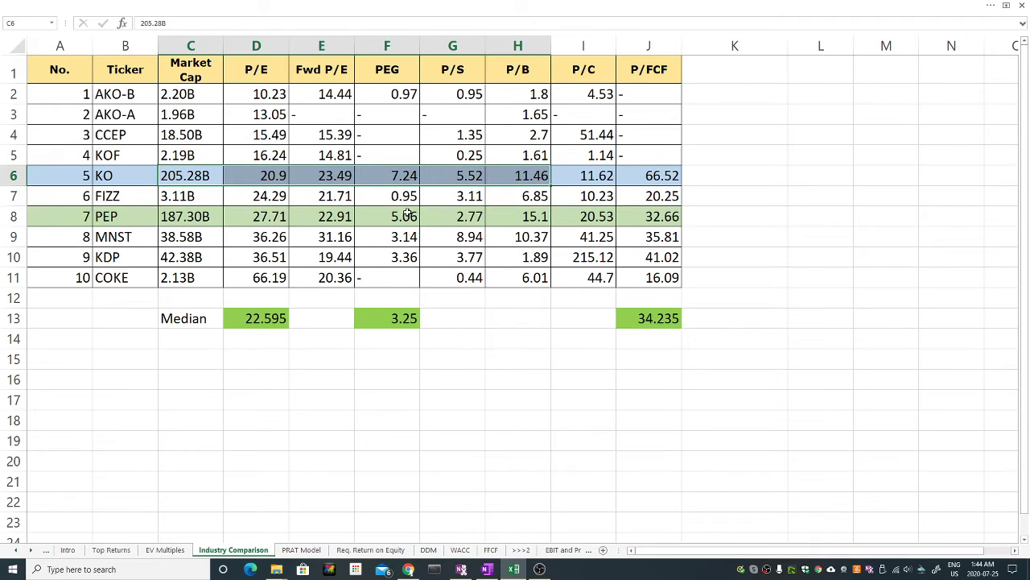
{"action": "left_click", "coordinate": [266, 223]}
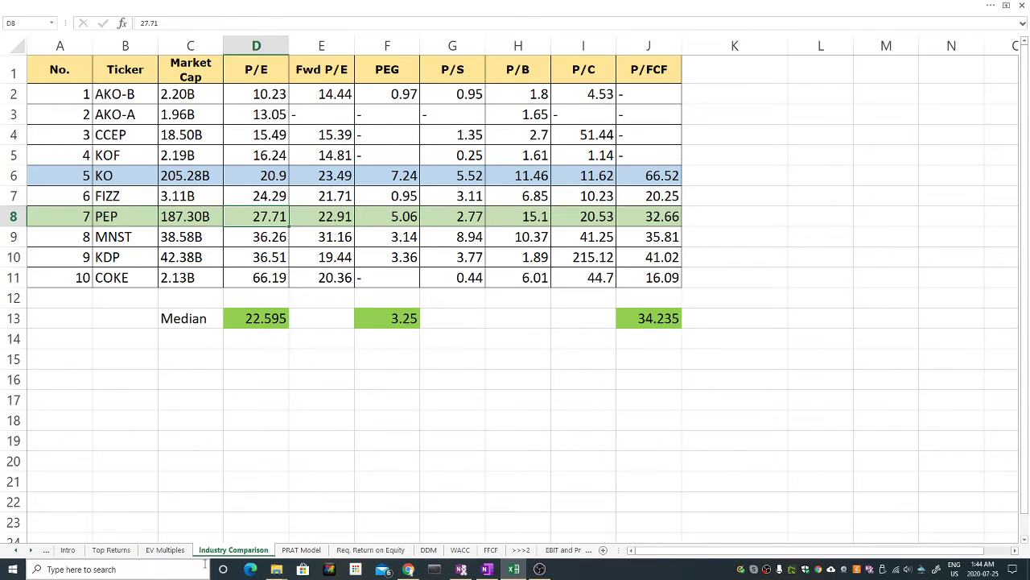
- Open the PRAT Model sheet and review its margin, turnover and leverage rows and the High Growth figure
{"action": "left_click", "coordinate": [301, 550]}
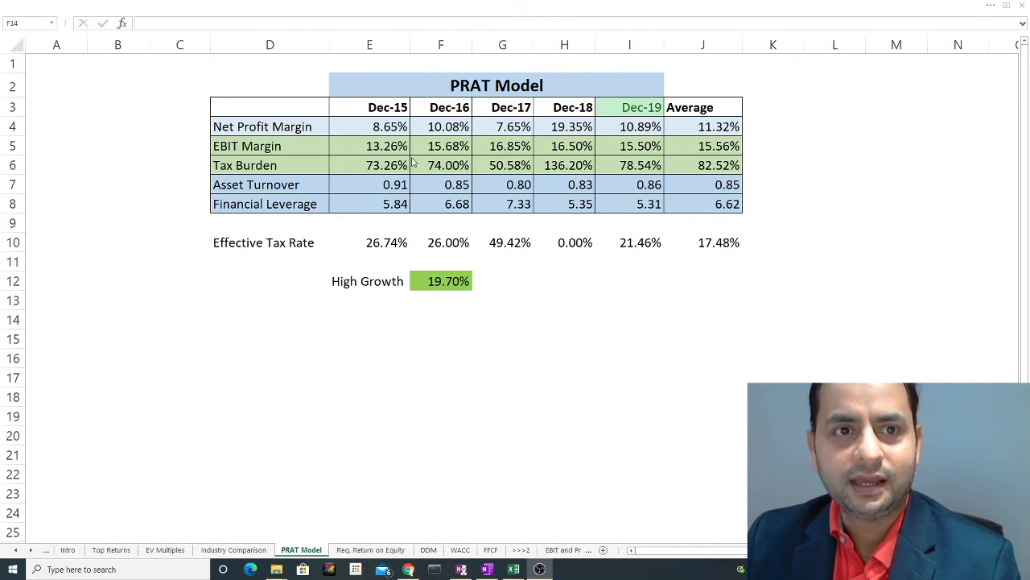
{"action": "key", "text": "alt+Tab"}
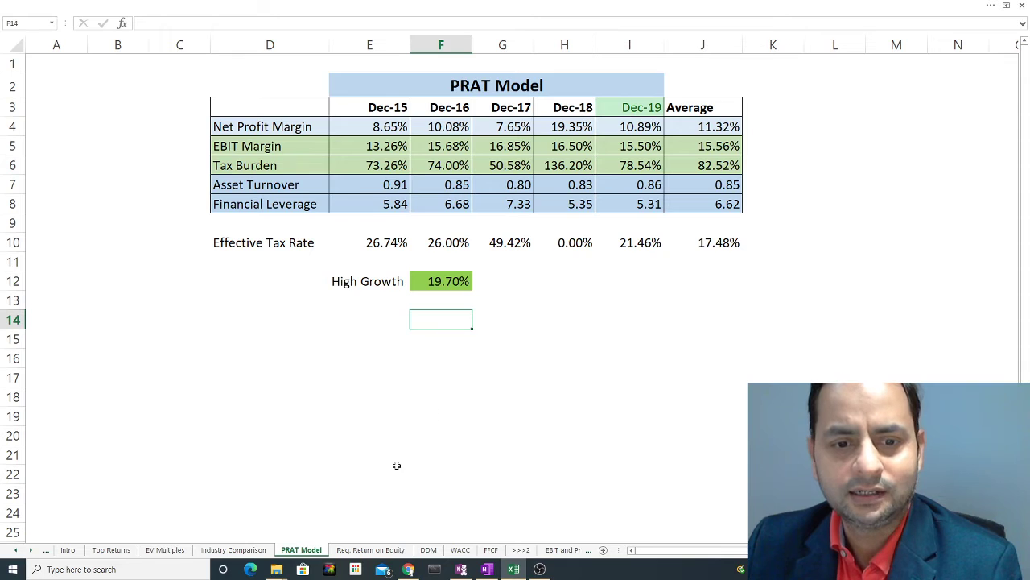
- Open the Req. Return on Equity sheet and examine the CAPM inputs, from Expected Market Return to Expected Return of Stock
{"action": "left_click", "coordinate": [370, 550]}
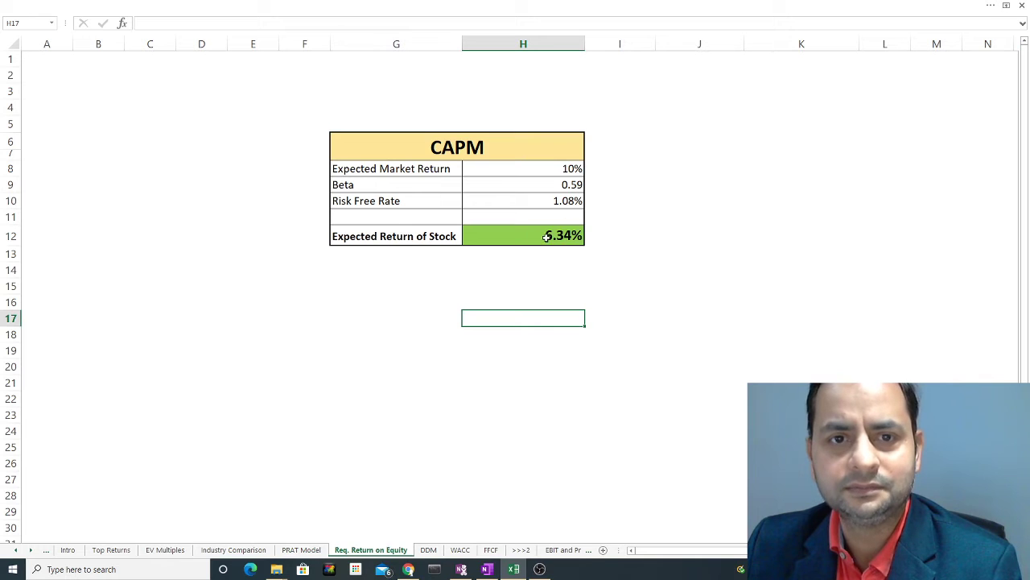
{"action": "left_click", "coordinate": [355, 170]}
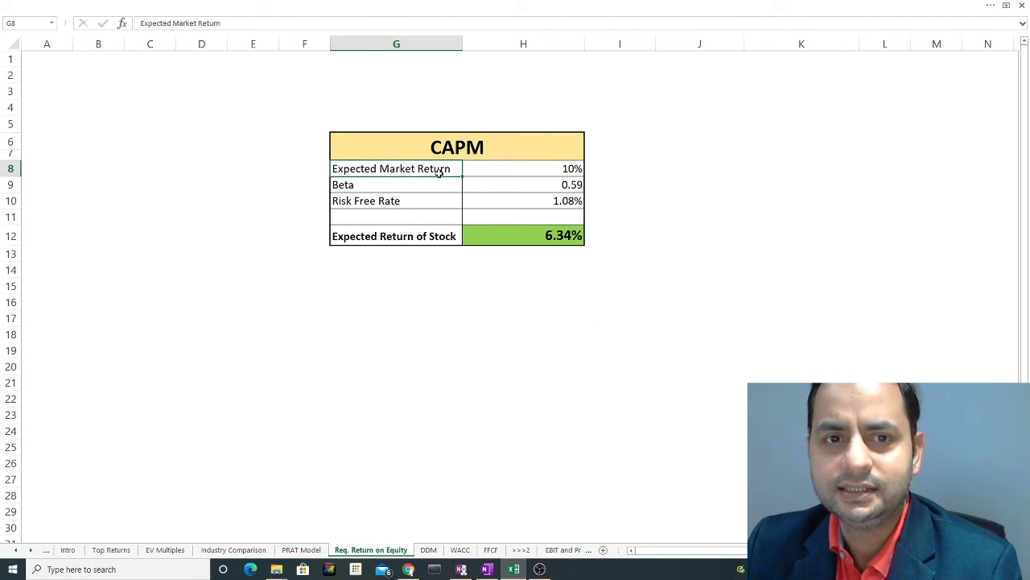
{"action": "left_click", "coordinate": [533, 169]}
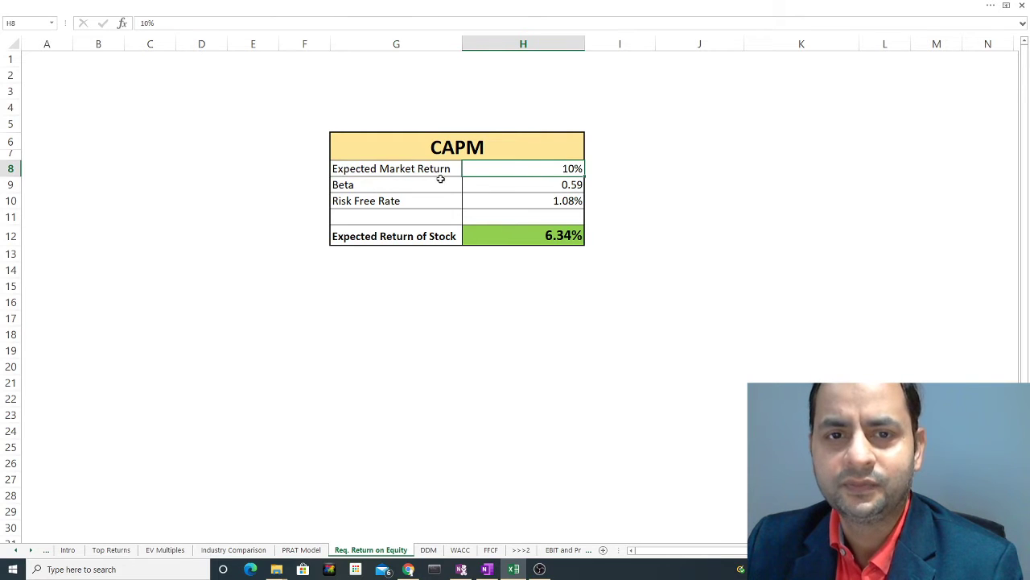
{"action": "left_click_drag", "start_coordinate": [409, 168], "coordinate": [529, 169]}
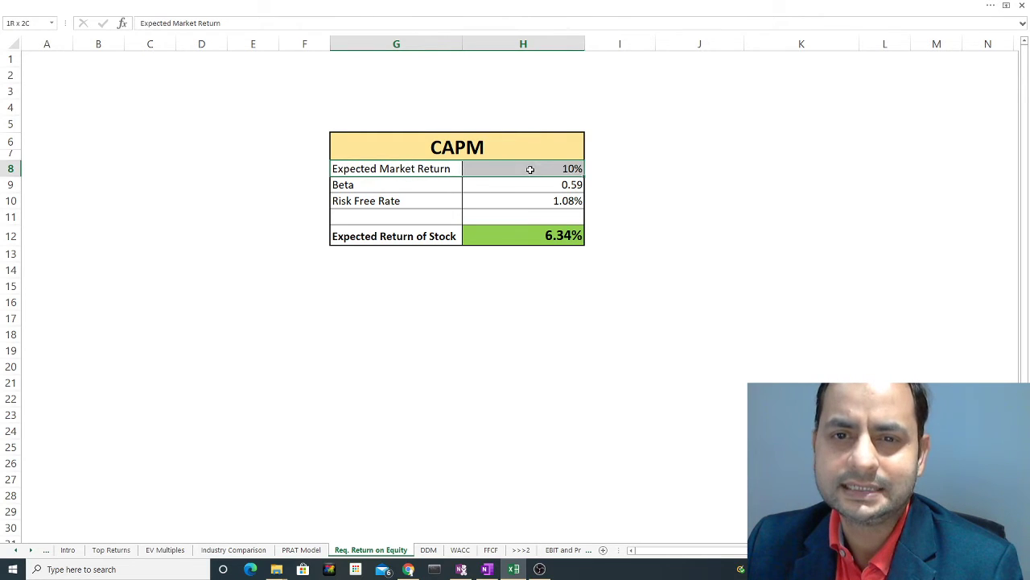
{"action": "left_click", "coordinate": [623, 169]}
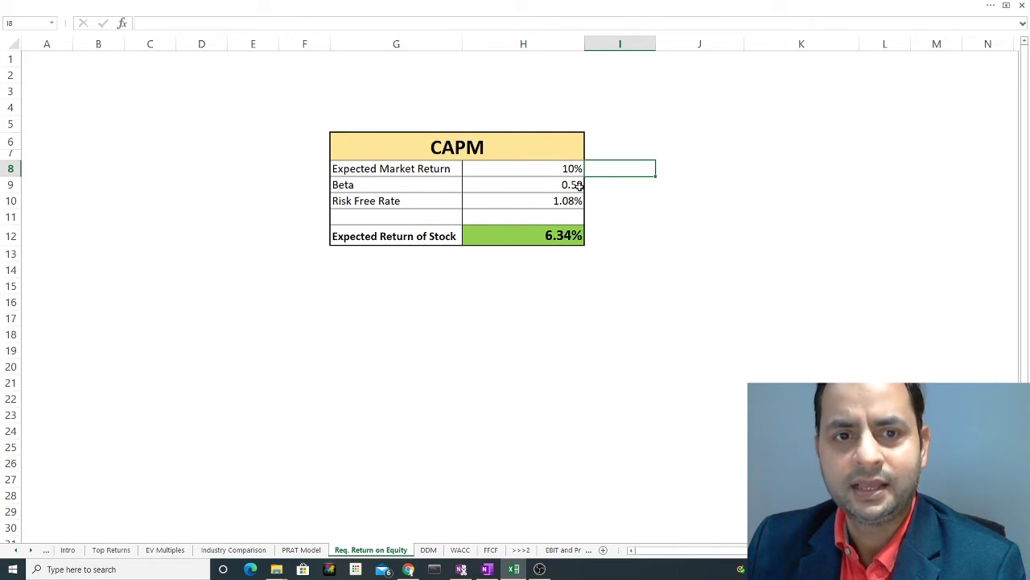
{"action": "left_click", "coordinate": [309, 206]}
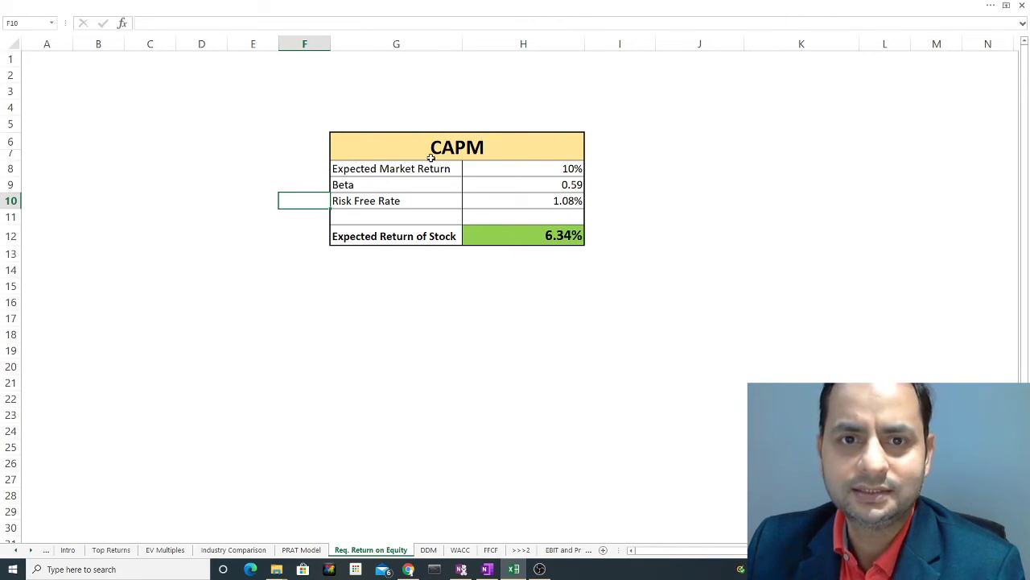
{"action": "left_click", "coordinate": [563, 271]}
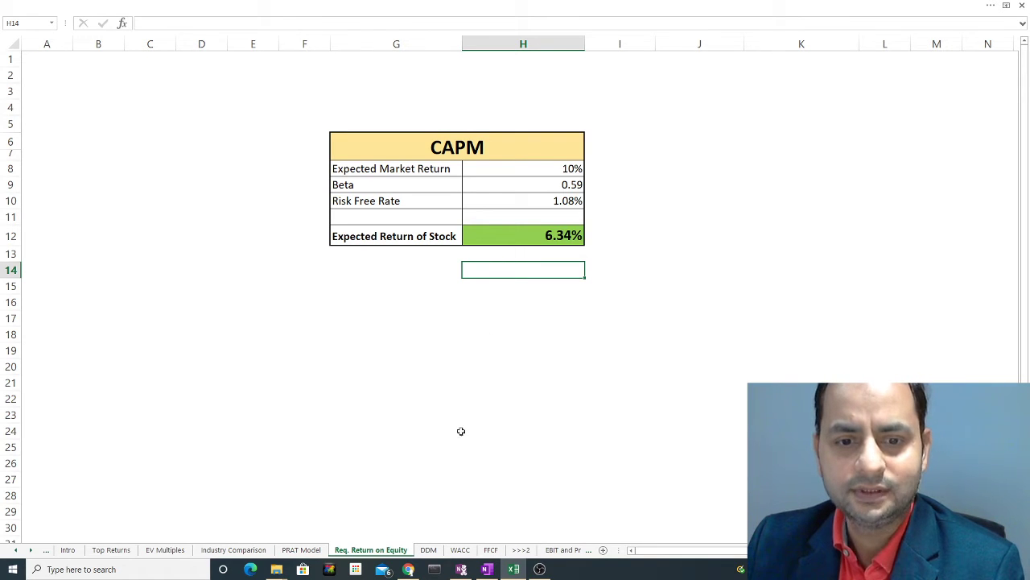
- Examine the DDM sheet's required return and dividend growth projections, checking the growth assumption against the PRAT Model's High Growth figure
{"action": "left_click", "coordinate": [429, 549]}
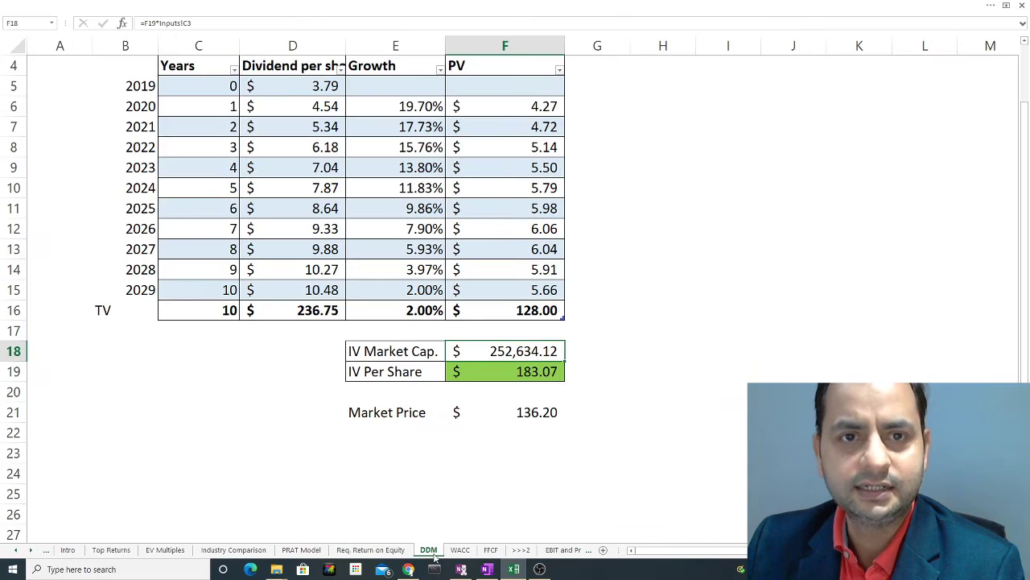
{"action": "scroll", "coordinate": [649, 383], "scroll_direction": "up", "scroll_amount": 1}
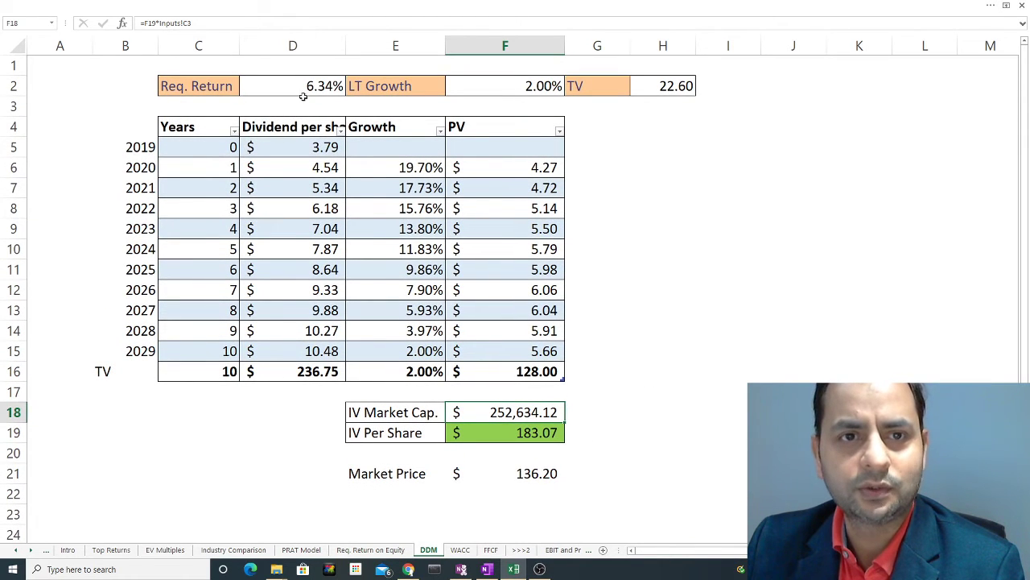
{"action": "left_click", "coordinate": [122, 102]}
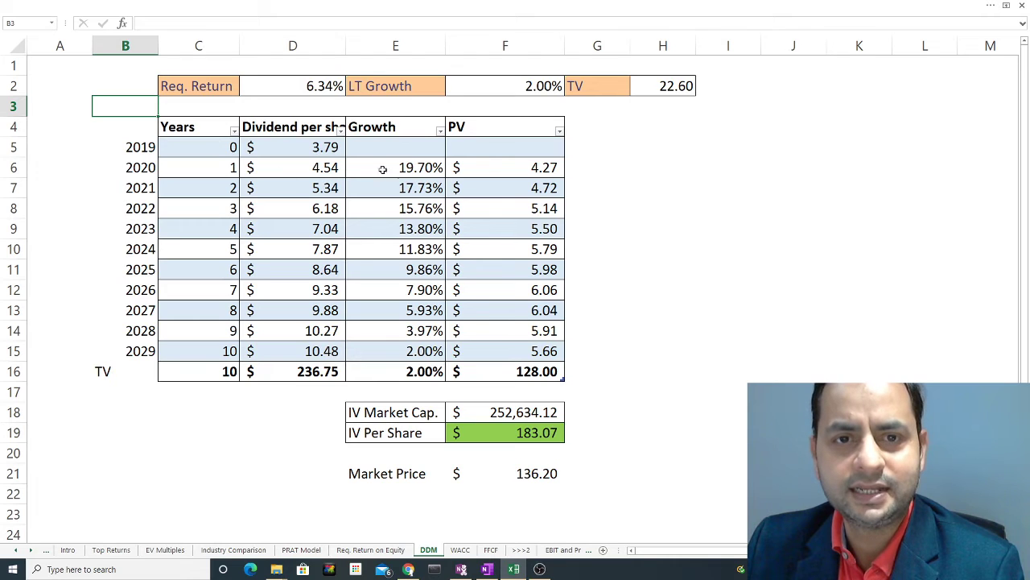
{"action": "left_click", "coordinate": [304, 550]}
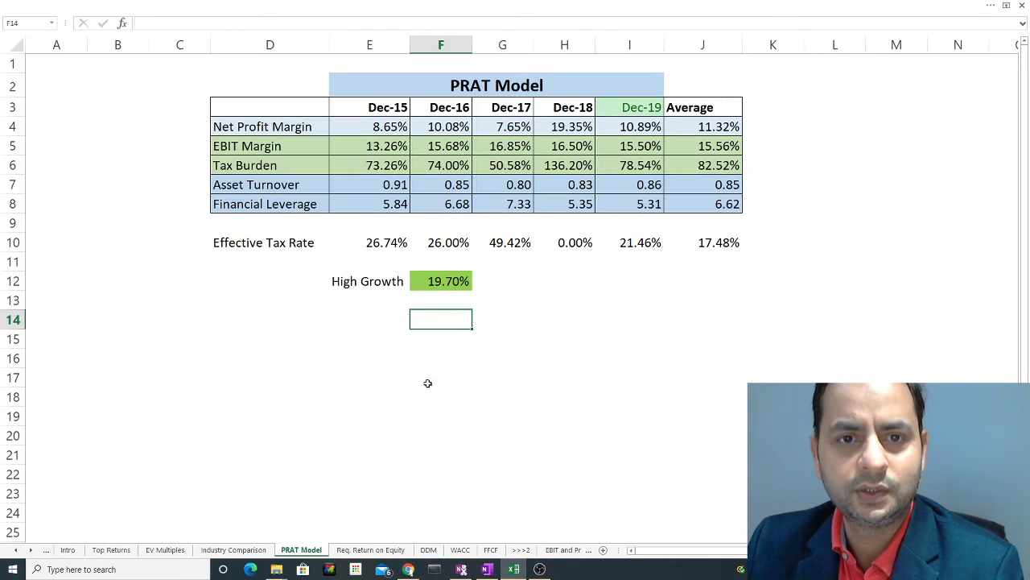
{"action": "left_click", "coordinate": [428, 550]}
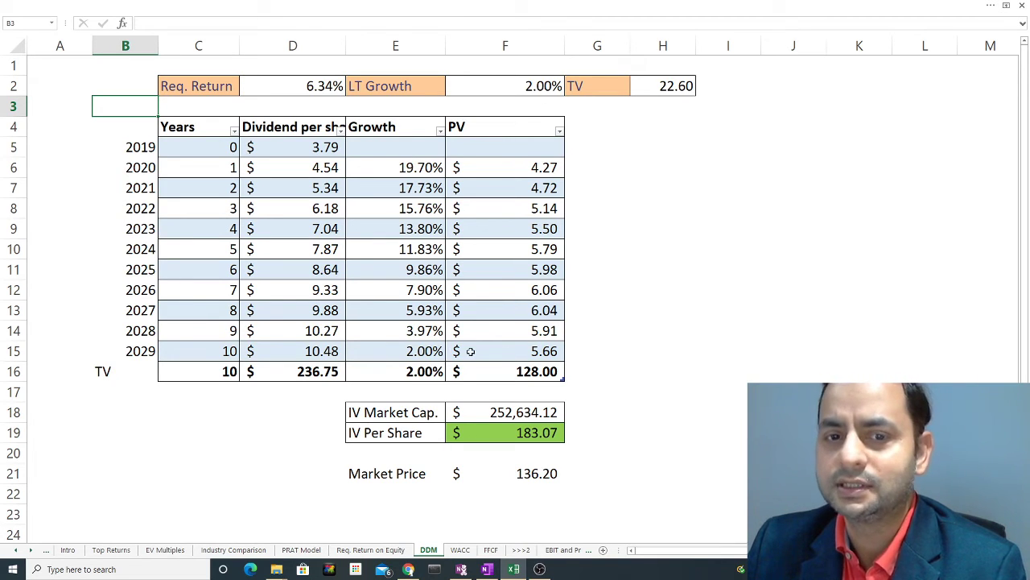
{"action": "left_click", "coordinate": [613, 222]}
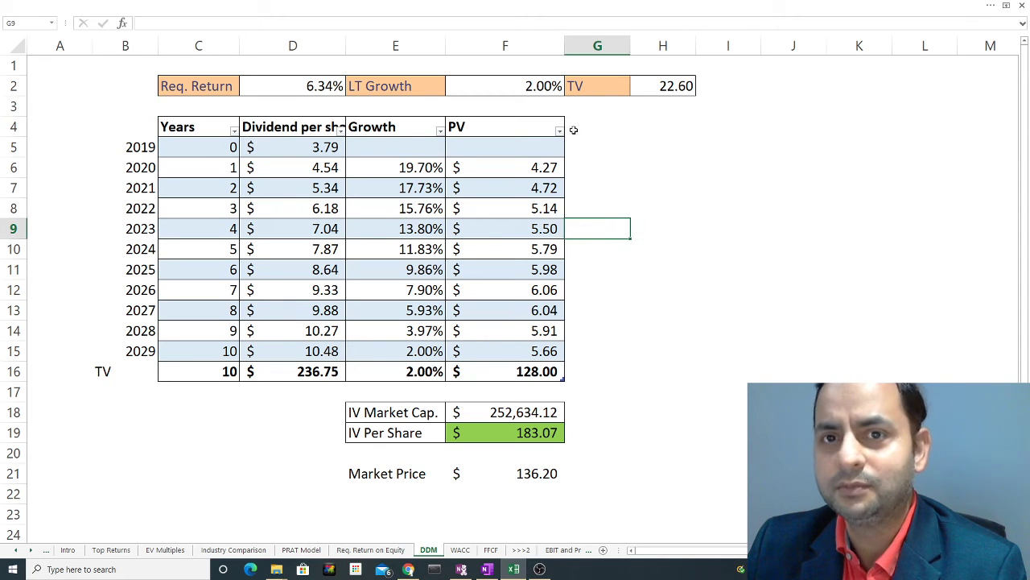
- Check the DDM sheet's TV multiple against the Industry Comparison sheet's median P/E and inspect the terminal value formula in D16
{"action": "left_click", "coordinate": [635, 209]}
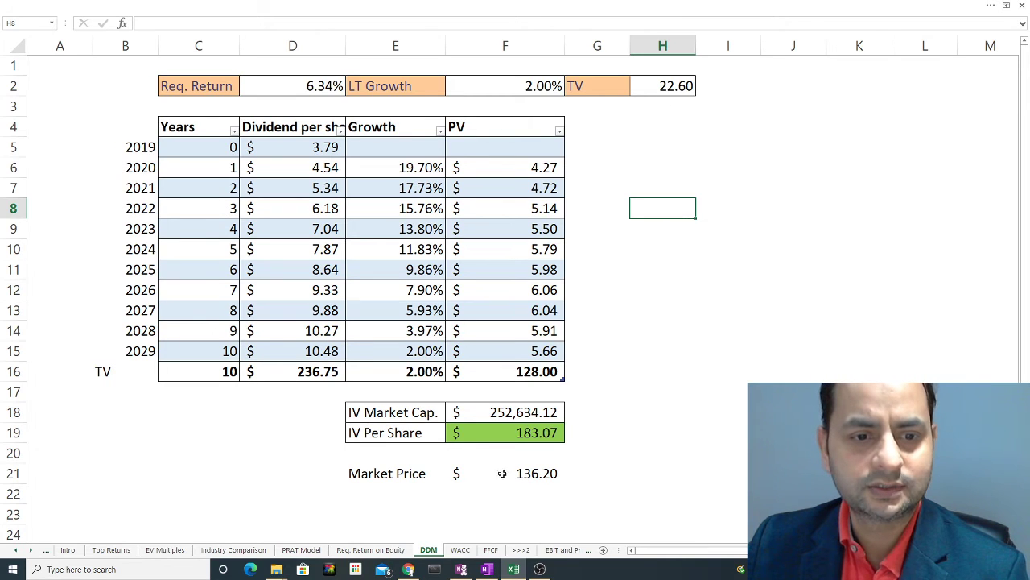
{"action": "left_click", "coordinate": [235, 552]}
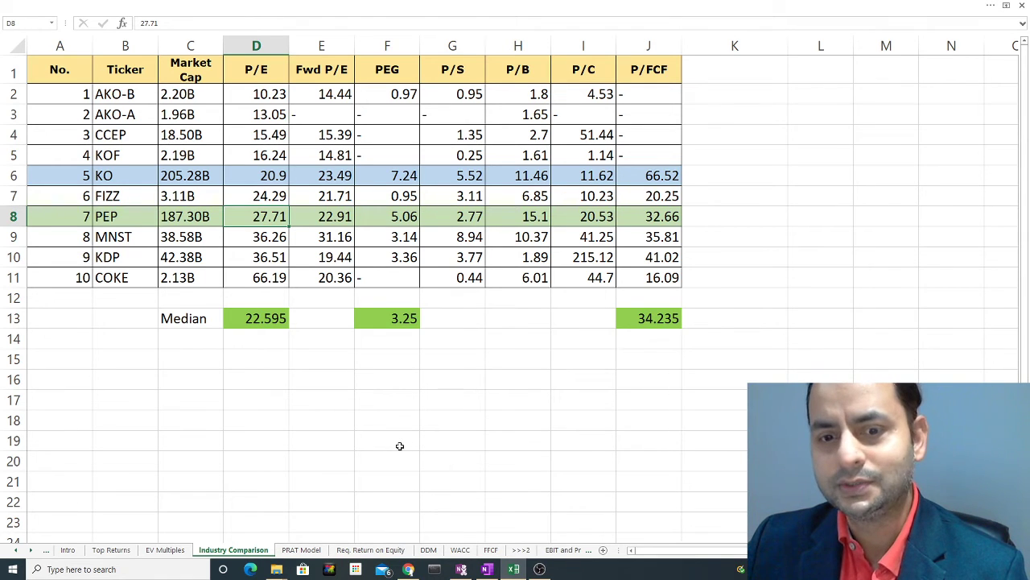
{"action": "left_click", "coordinate": [428, 550]}
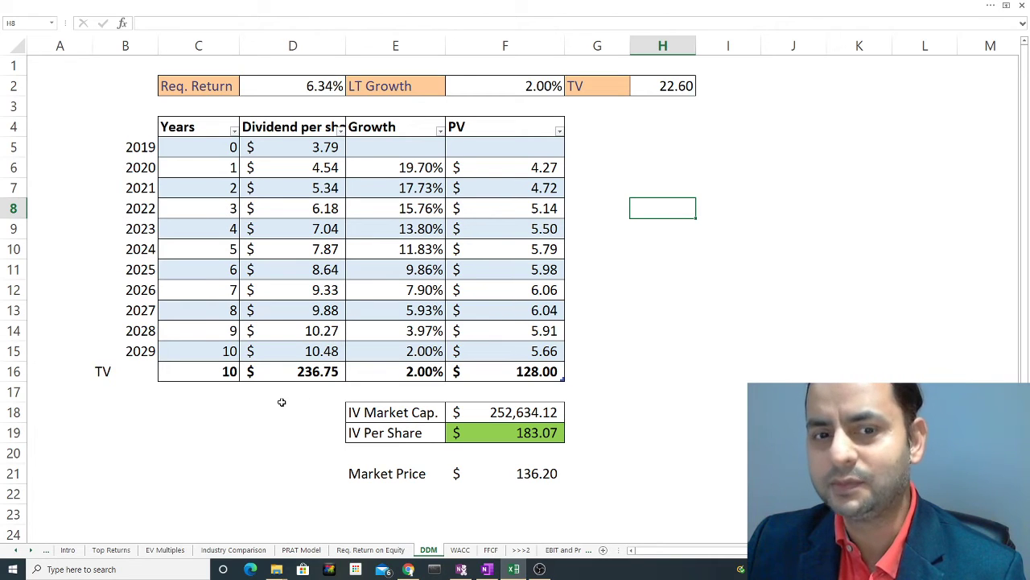
{"action": "left_click", "coordinate": [303, 373]}
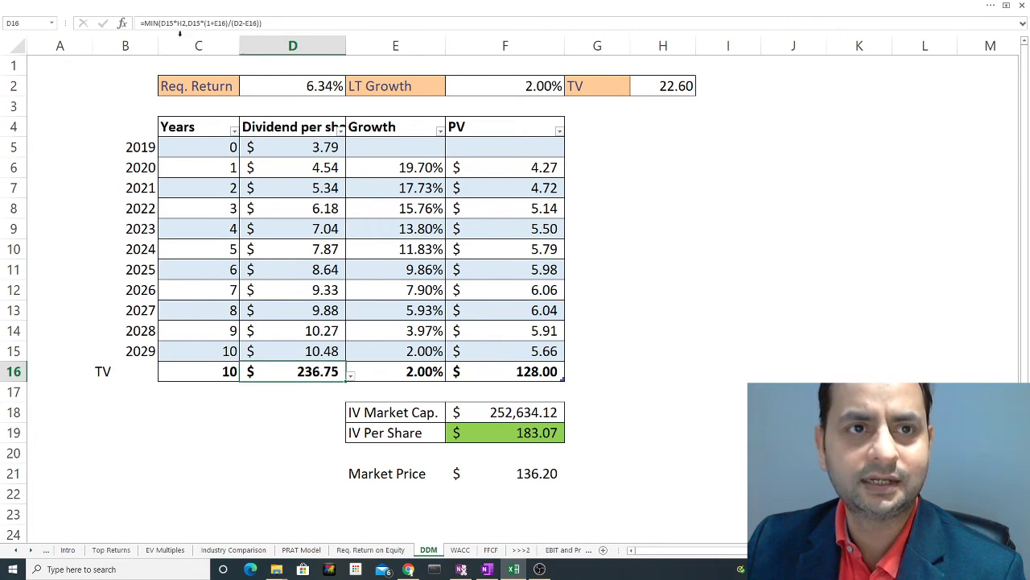
{"action": "left_click", "coordinate": [284, 392]}
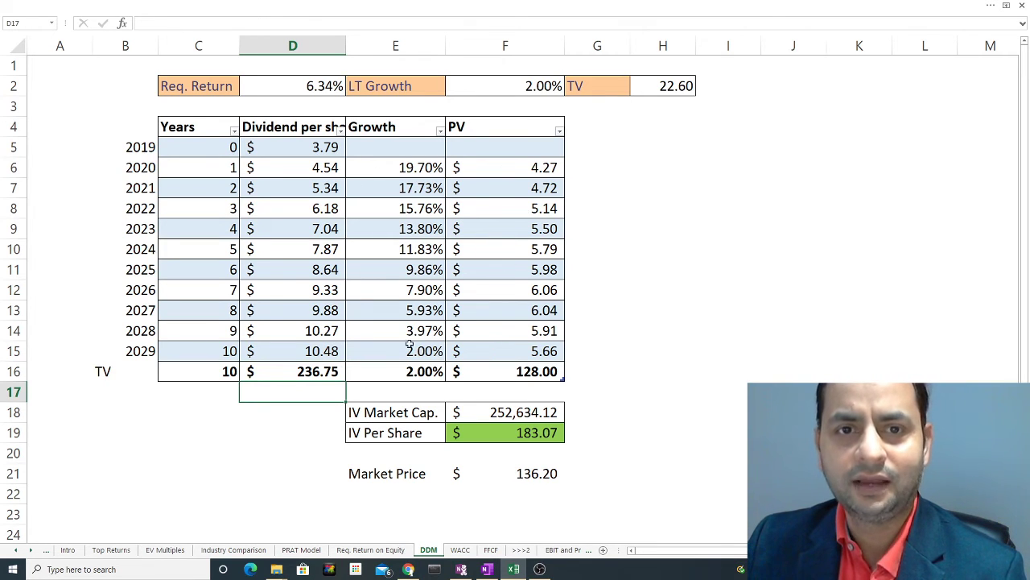
- Inspect the IV Per Share formula on the DDM sheet, tracing the present values it sums, and compare it with Market Price
{"action": "left_click", "coordinate": [552, 435]}
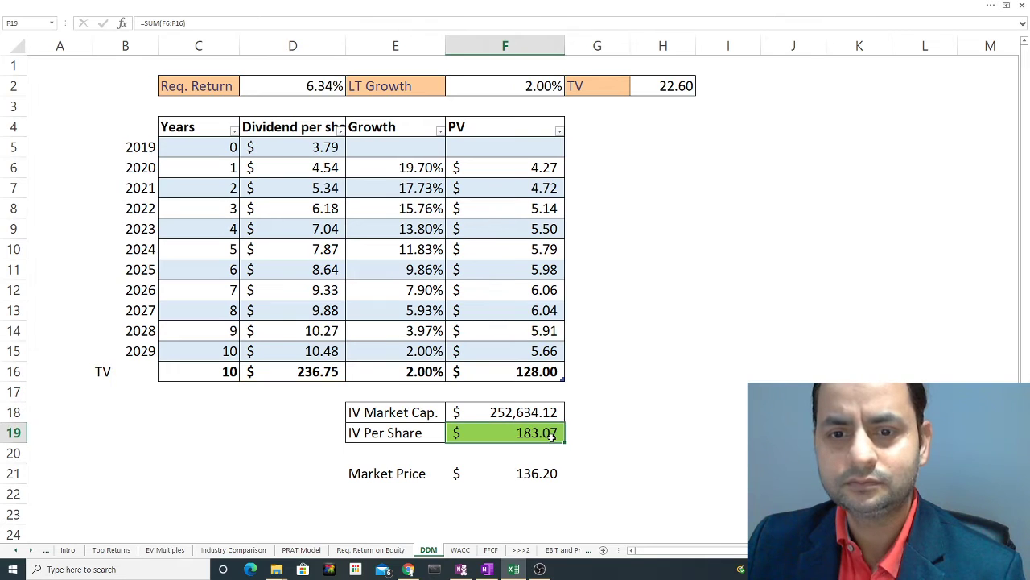
{"action": "double_click", "coordinate": [552, 435]}
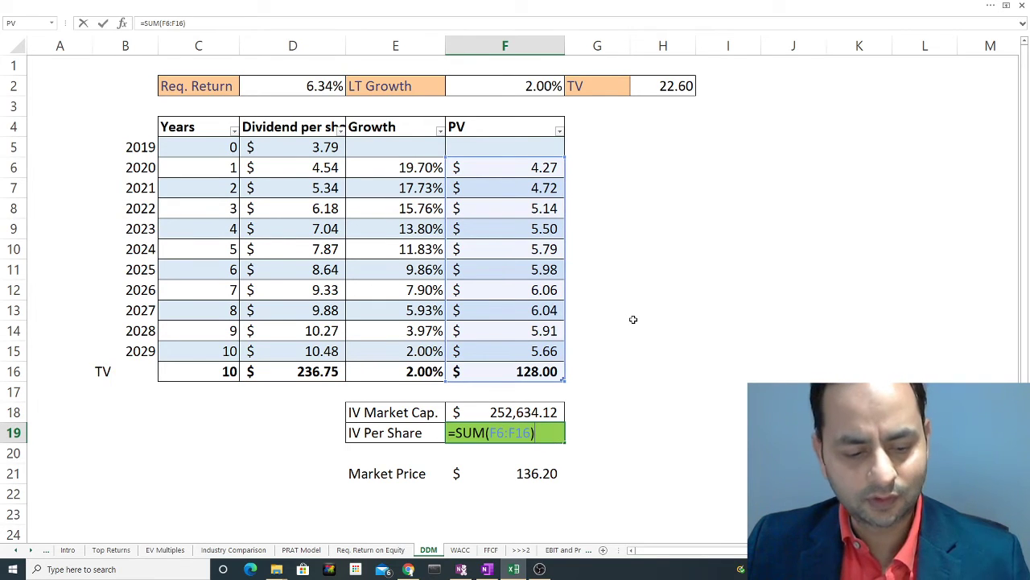
{"action": "key", "text": "Escape"}
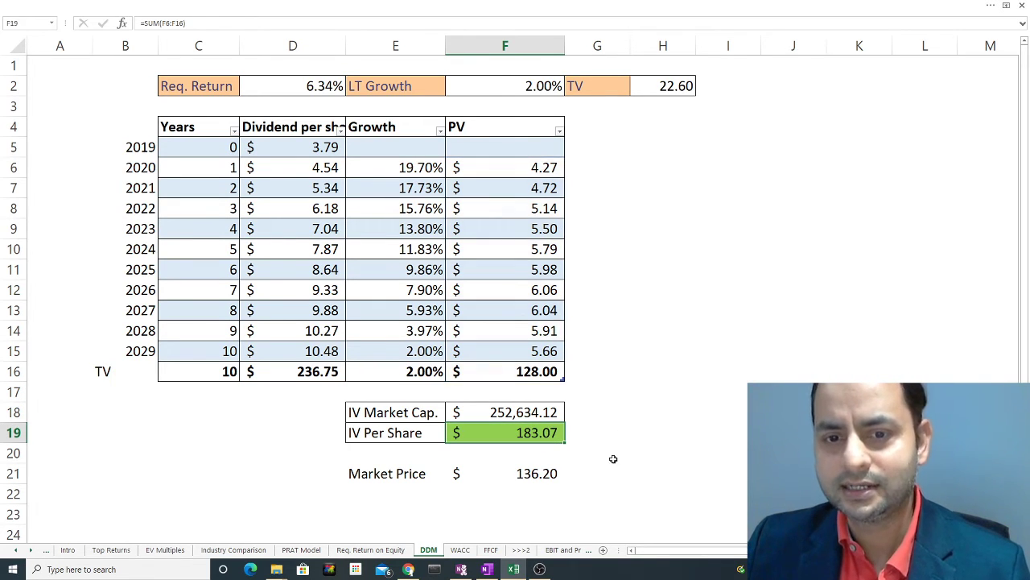
{"action": "left_click", "coordinate": [636, 400]}
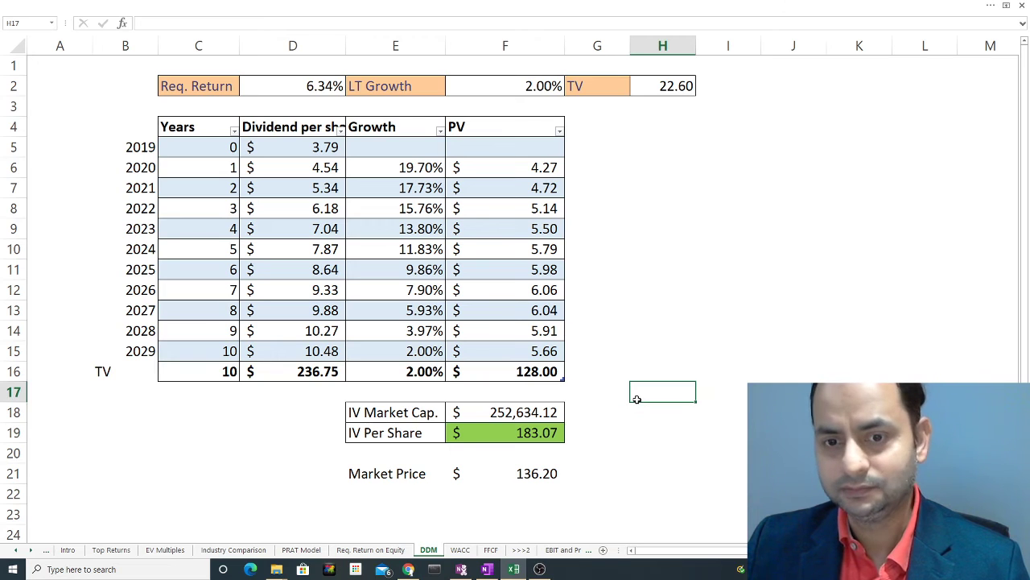
- Open the FFCF sheet and review its required return, growth inputs, projected free cash flows and per-share value
{"action": "left_click", "coordinate": [493, 551]}
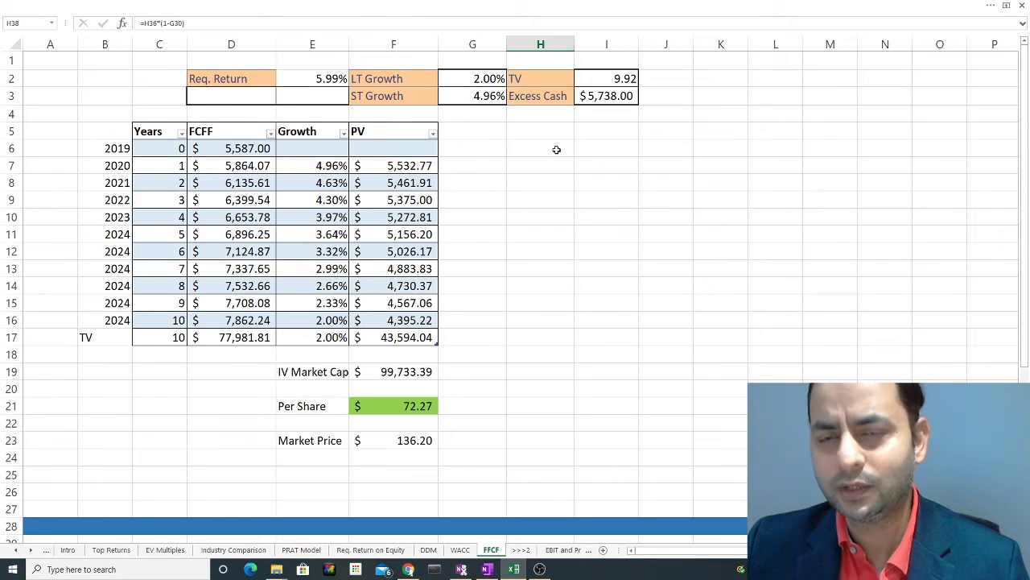
{"action": "left_click", "coordinate": [517, 131]}
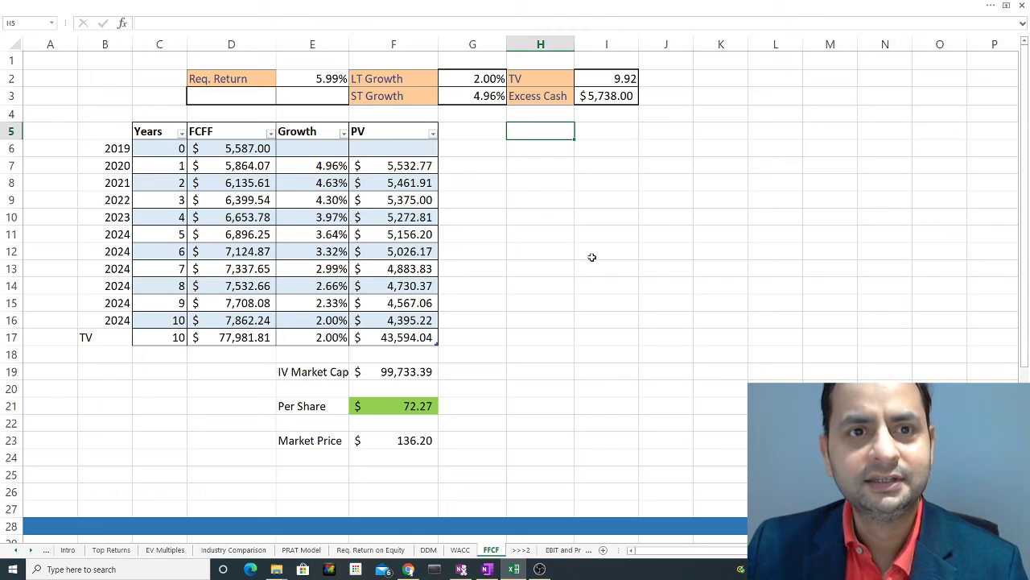
{"action": "left_click", "coordinate": [519, 194]}
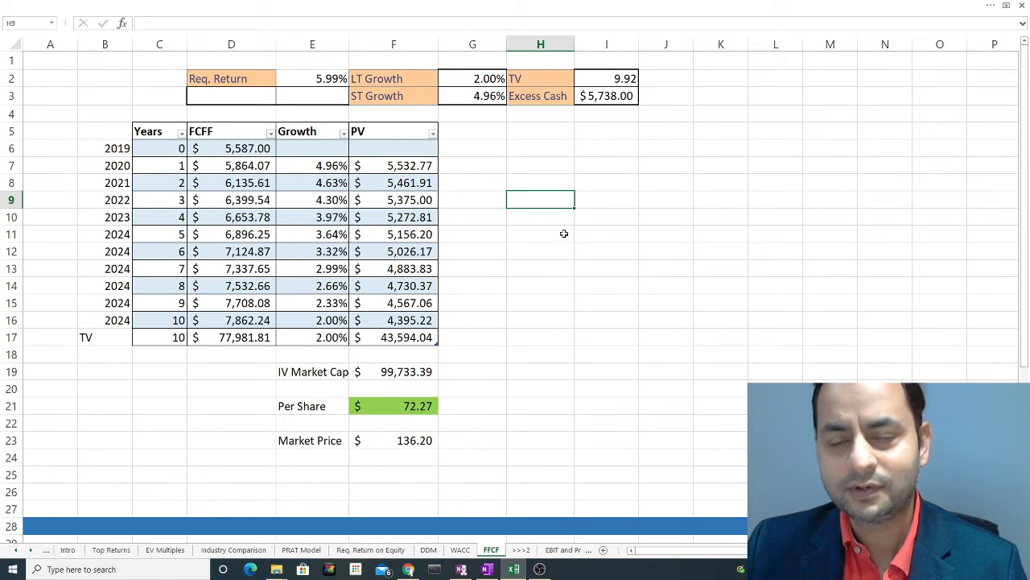
- Open the WACC sheet and shift the long-term debt obligations picture to read its amounts, returning it beside the WACC table
{"action": "left_click", "coordinate": [460, 549]}
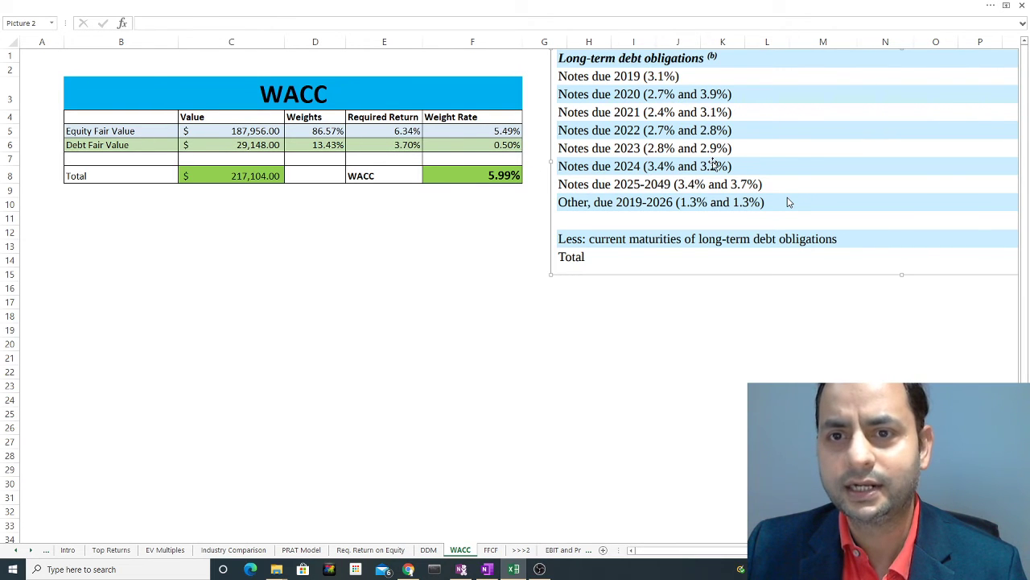
{"action": "left_click_drag", "start_coordinate": [713, 164], "coordinate": [478, 181]}
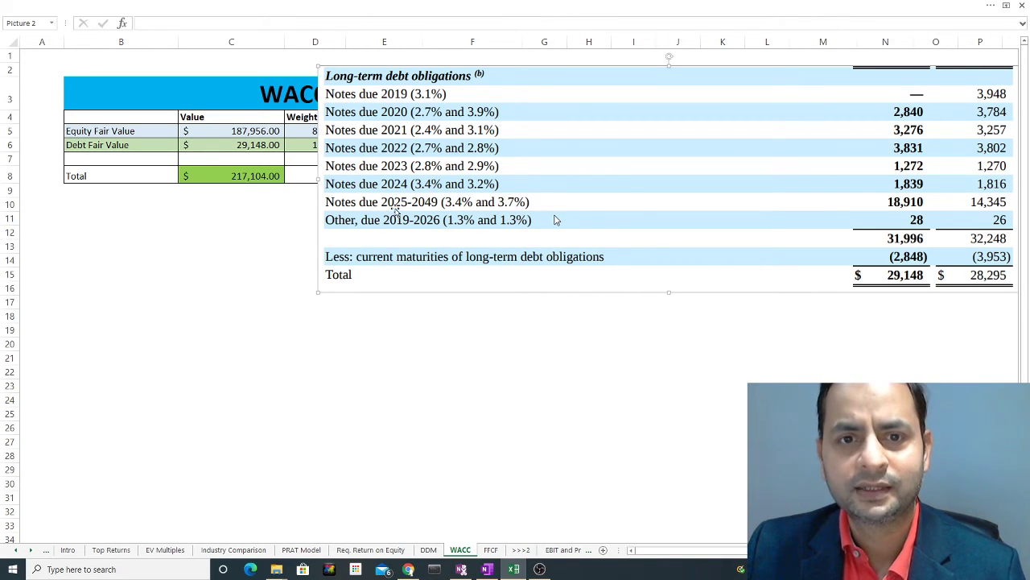
{"action": "left_click_drag", "start_coordinate": [416, 213], "coordinate": [646, 206]}
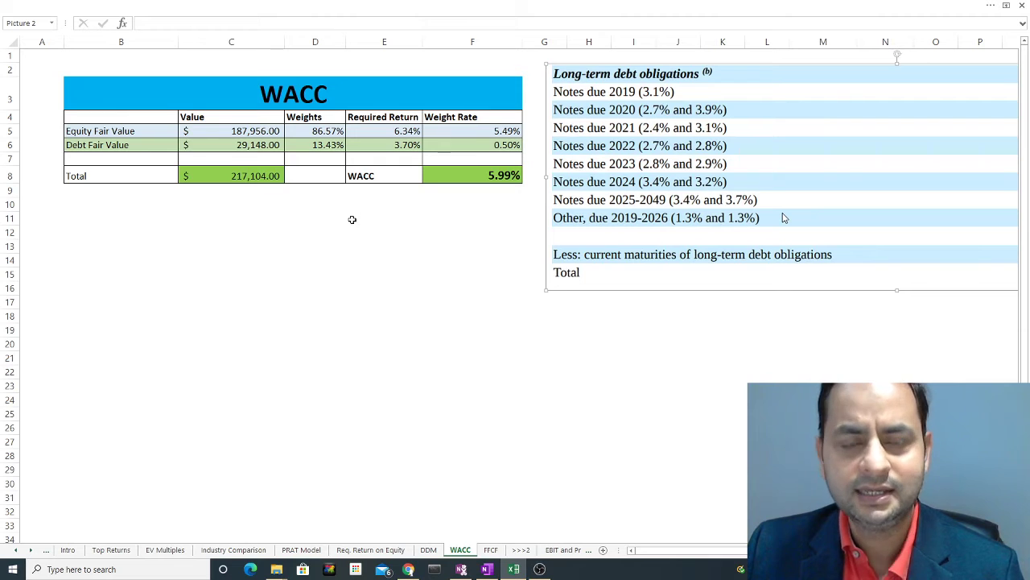
- Inspect the formulas behind the total WACC and the Debt Fair Value weight rate, leaving both unedited
{"action": "left_click", "coordinate": [494, 175]}
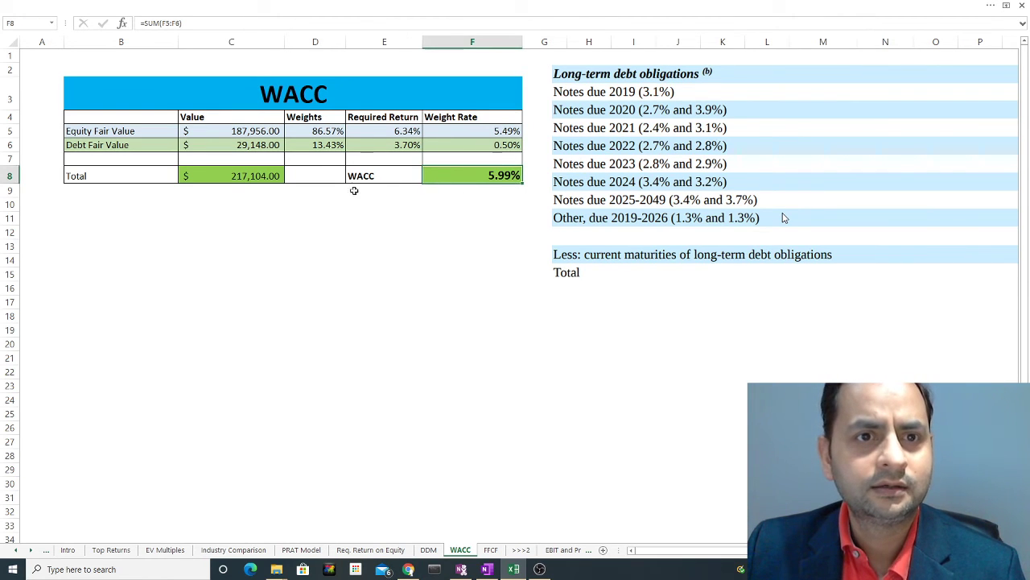
{"action": "left_click", "coordinate": [481, 145]}
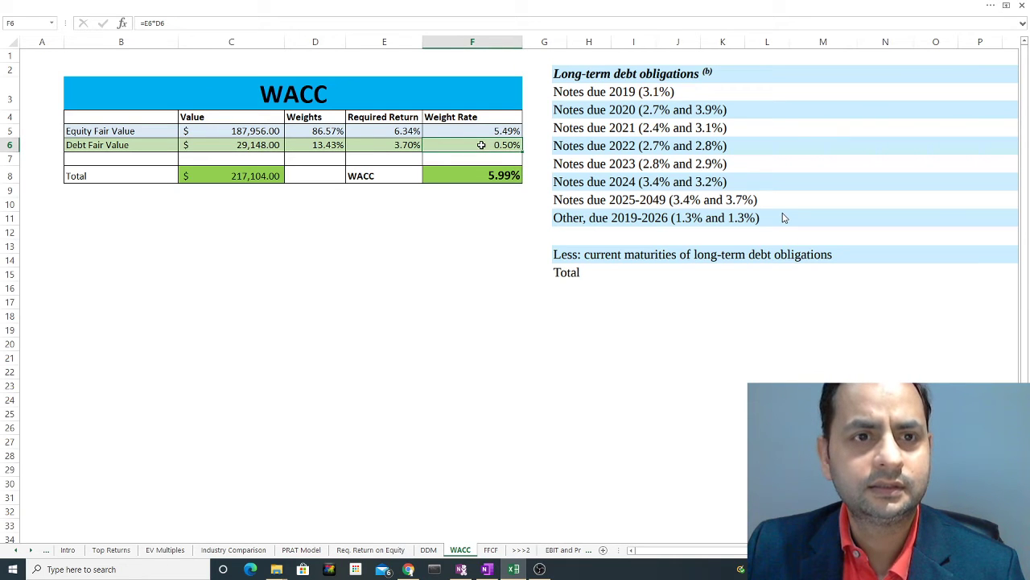
{"action": "double_click", "coordinate": [481, 145]}
{"action": "key", "text": "Escape"}
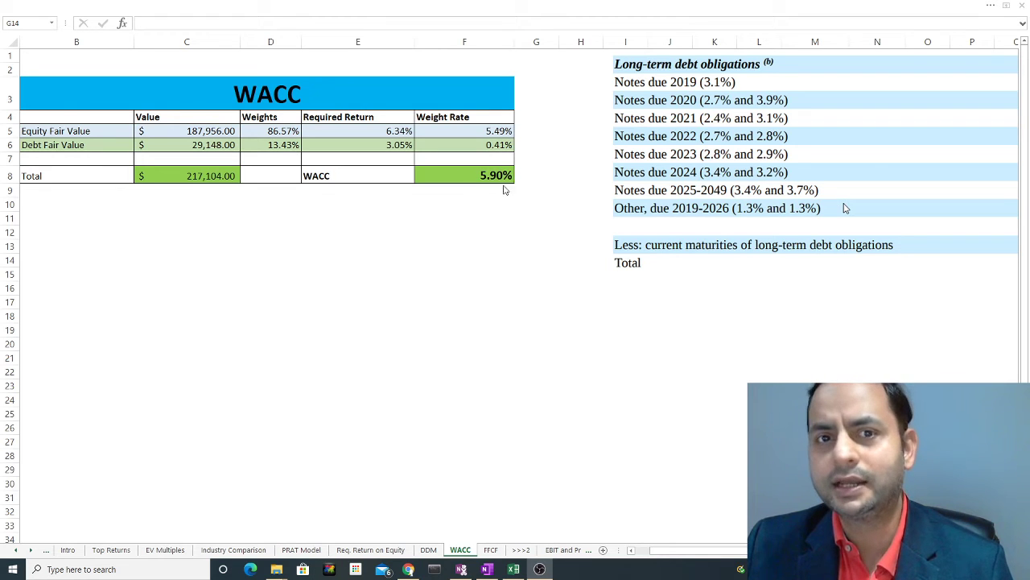
- Trace the Debt Fair Value required return formula to the effective tax rate on the PRAT Model sheet
{"action": "left_click", "coordinate": [370, 146]}
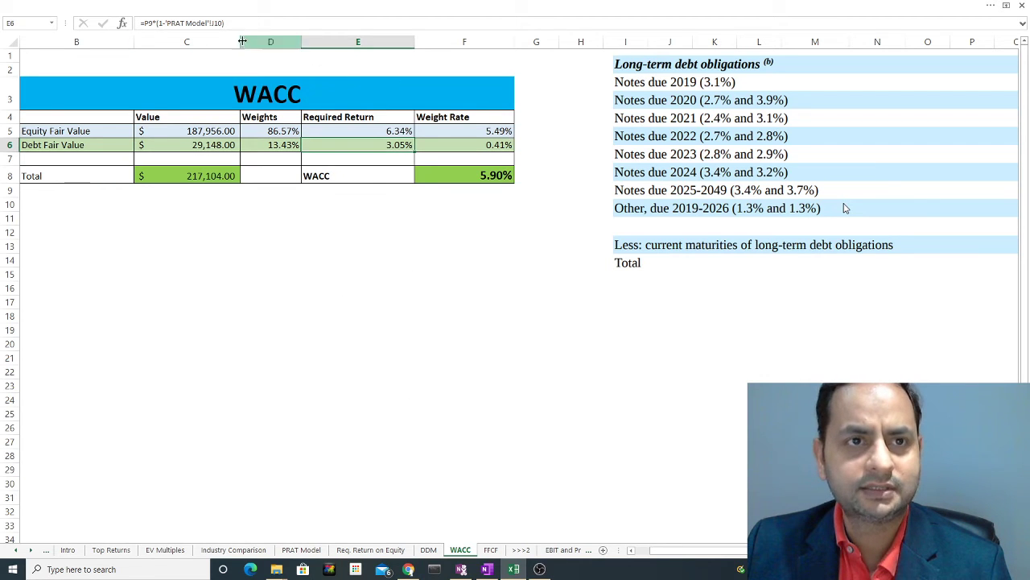
{"action": "left_click", "coordinate": [437, 205]}
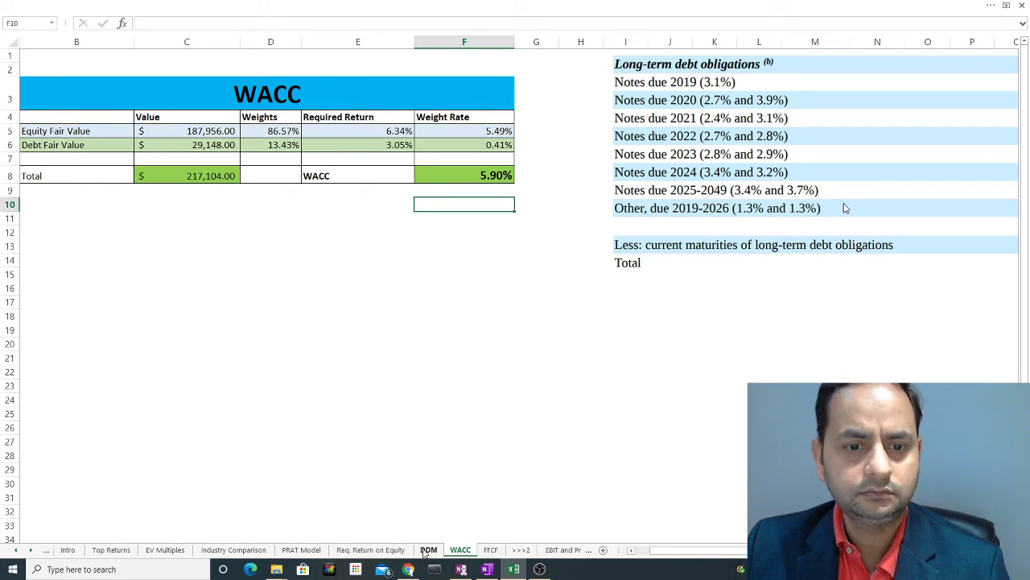
{"action": "left_click", "coordinate": [318, 554]}
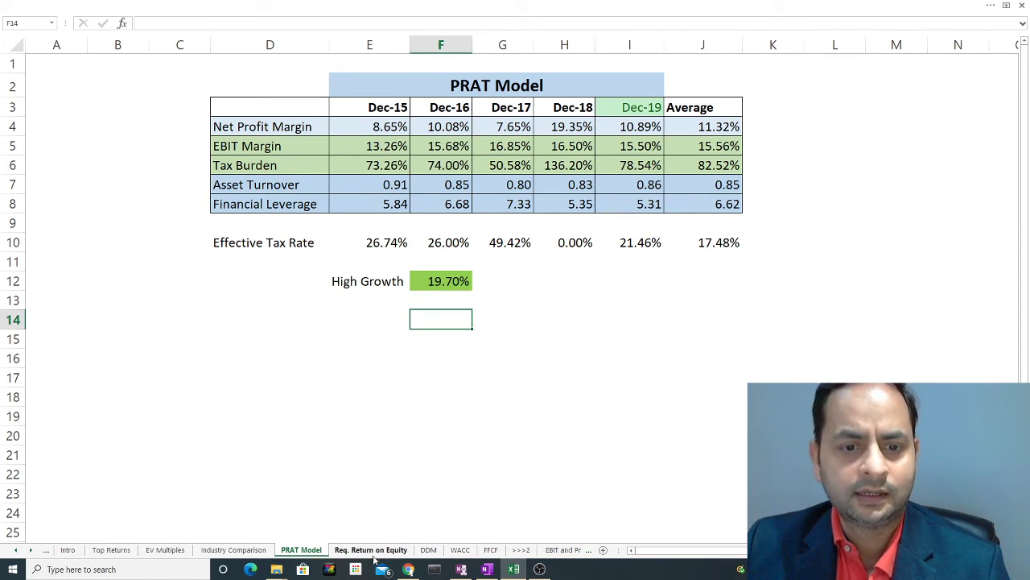
- Return to the FFCF sheet and review its required return, growth rates, discounted cash flows and per-share value against Market Price
{"action": "left_click", "coordinate": [428, 550]}
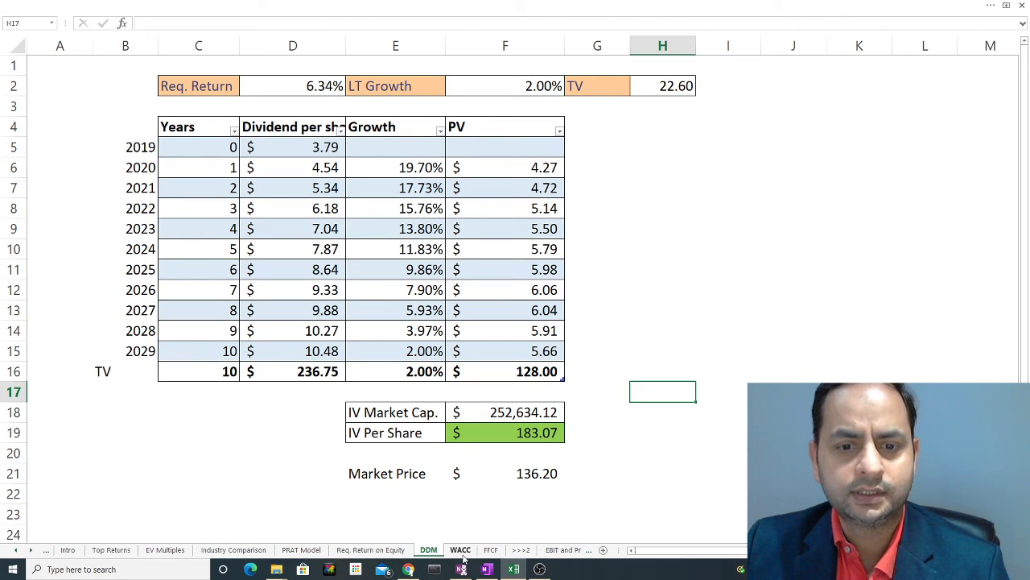
{"action": "left_click", "coordinate": [460, 550]}
{"action": "left_click", "coordinate": [490, 549]}
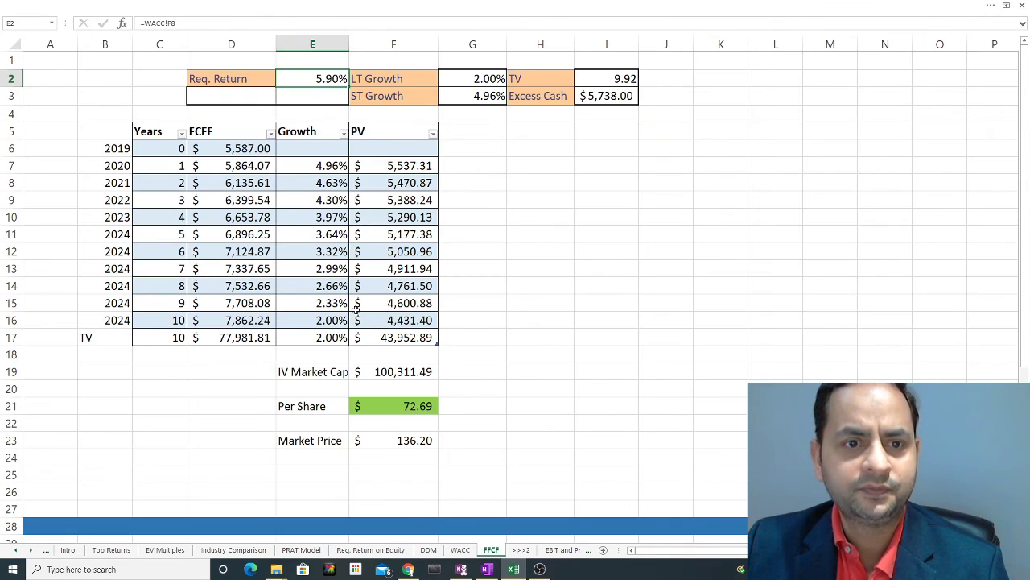
{"action": "left_click", "coordinate": [220, 388]}
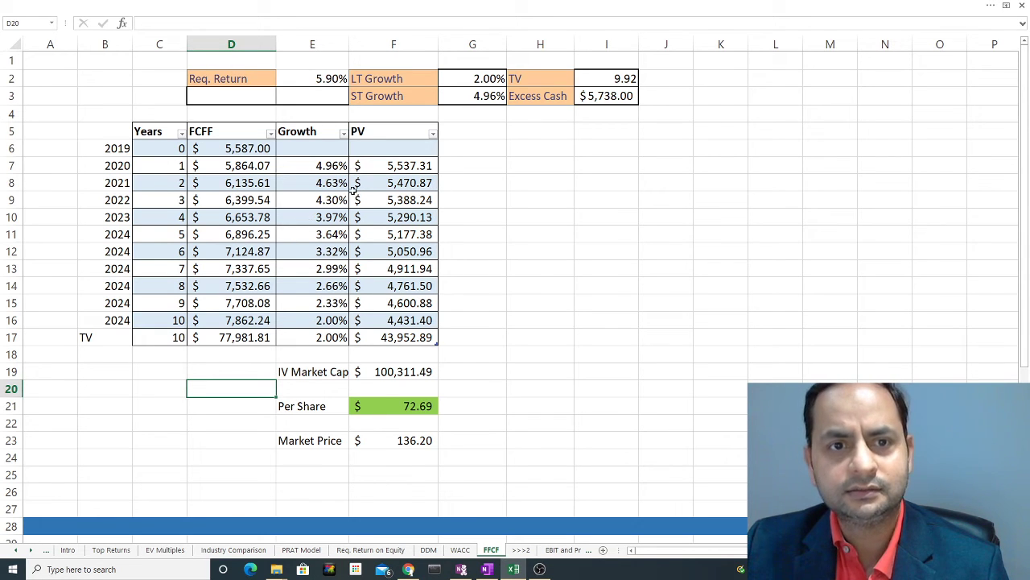
{"action": "left_click", "coordinate": [525, 199]}
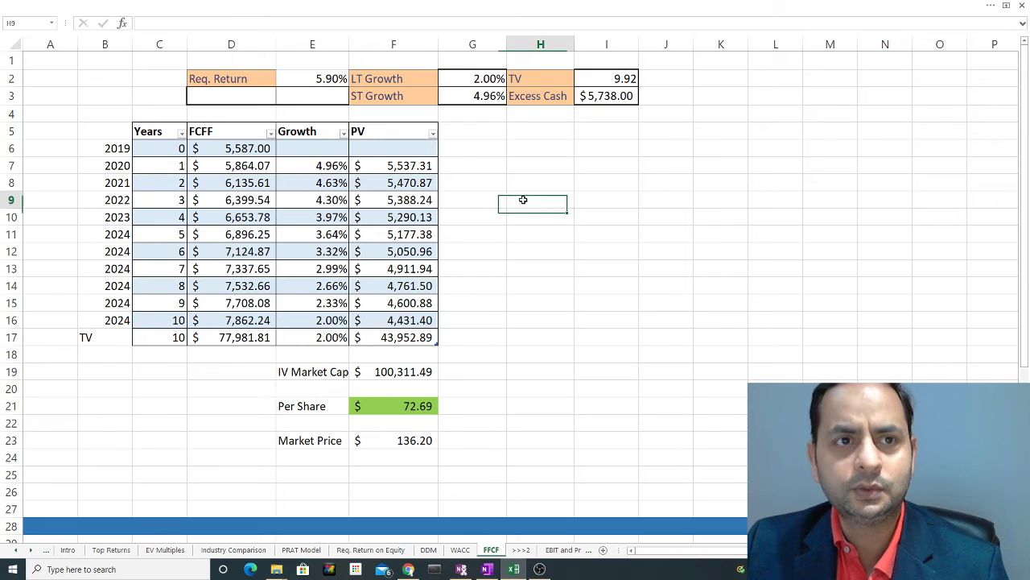
{"action": "left_click", "coordinate": [666, 234]}
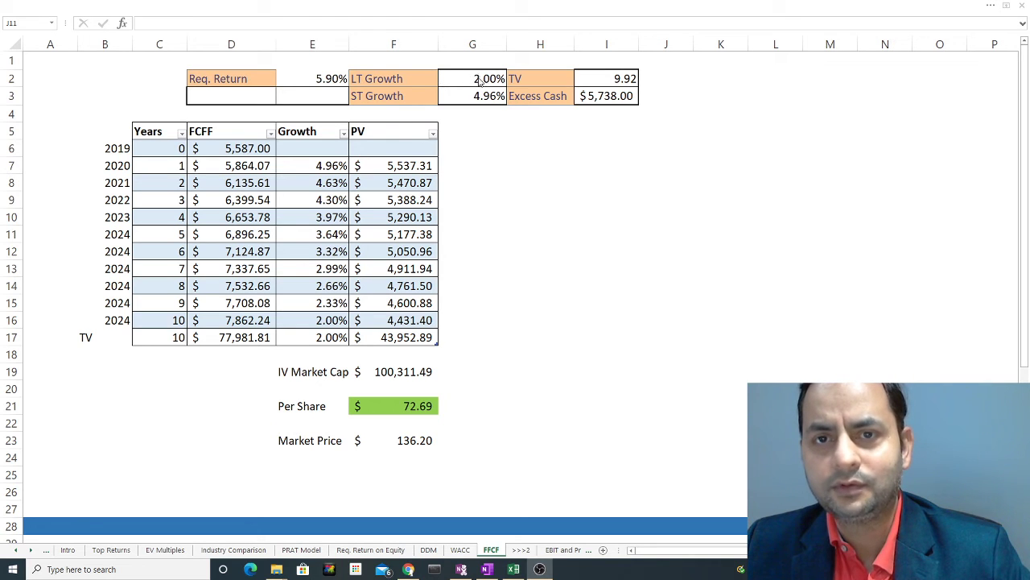
{"action": "key", "text": "alt+Tab"}
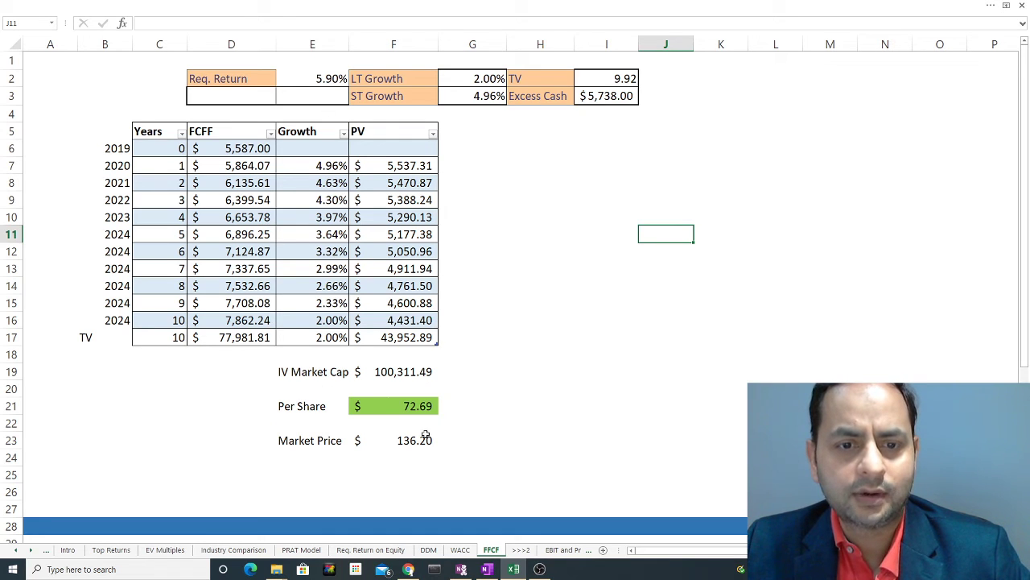
{"action": "left_click", "coordinate": [480, 405]}
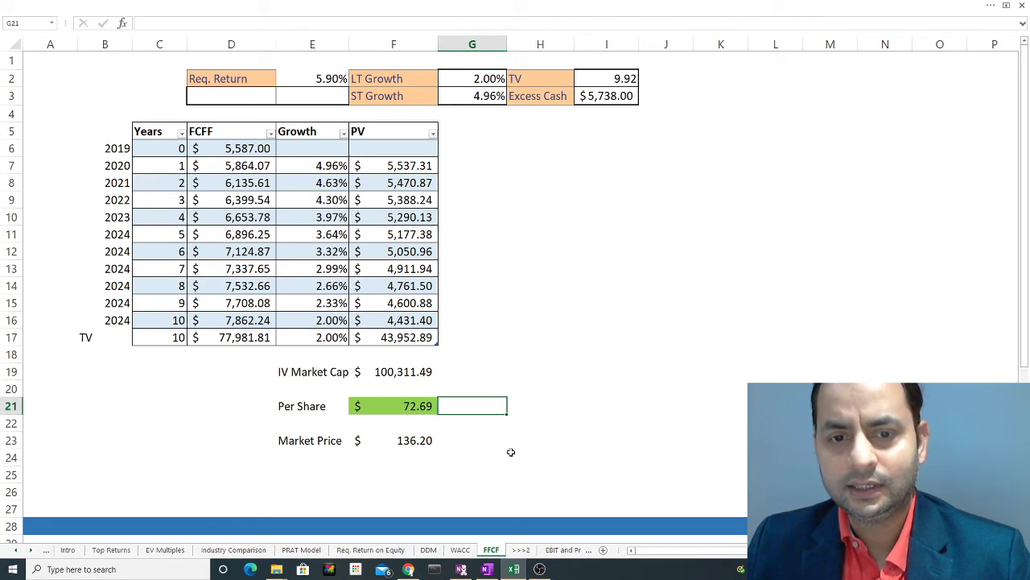
{"action": "left_click", "coordinate": [573, 427]}
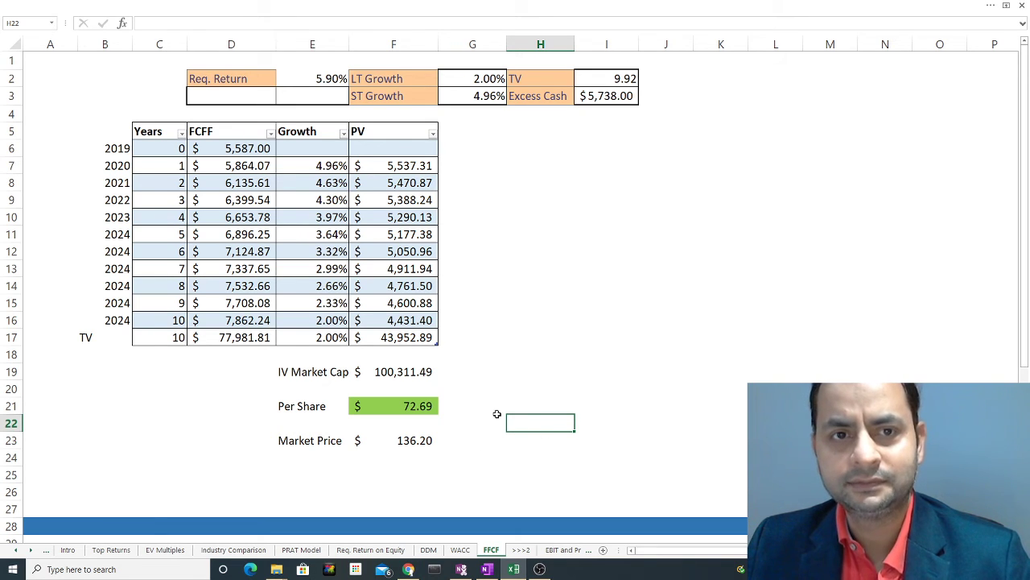
- Examine the FFCF sheet's margin of safety and weighted valuation table, tracing the DDM and FFCF intrinsic values and the Final IV Price formula
{"action": "scroll", "coordinate": [473, 421], "scroll_direction": "down", "scroll_amount": 1}
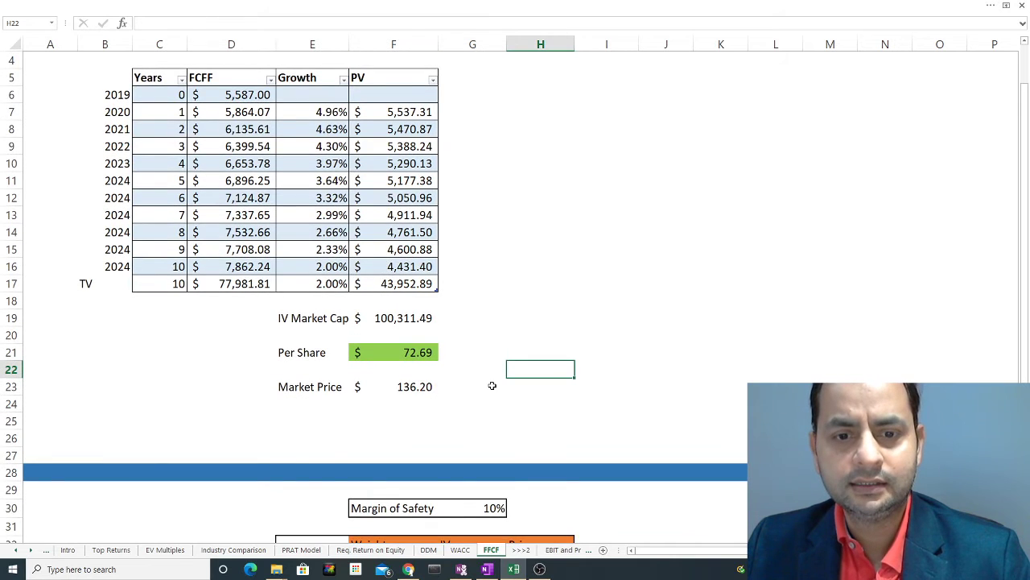
{"action": "scroll", "coordinate": [490, 386], "scroll_direction": "down", "scroll_amount": 1}
{"action": "scroll", "coordinate": [412, 346], "scroll_direction": "down", "scroll_amount": 1}
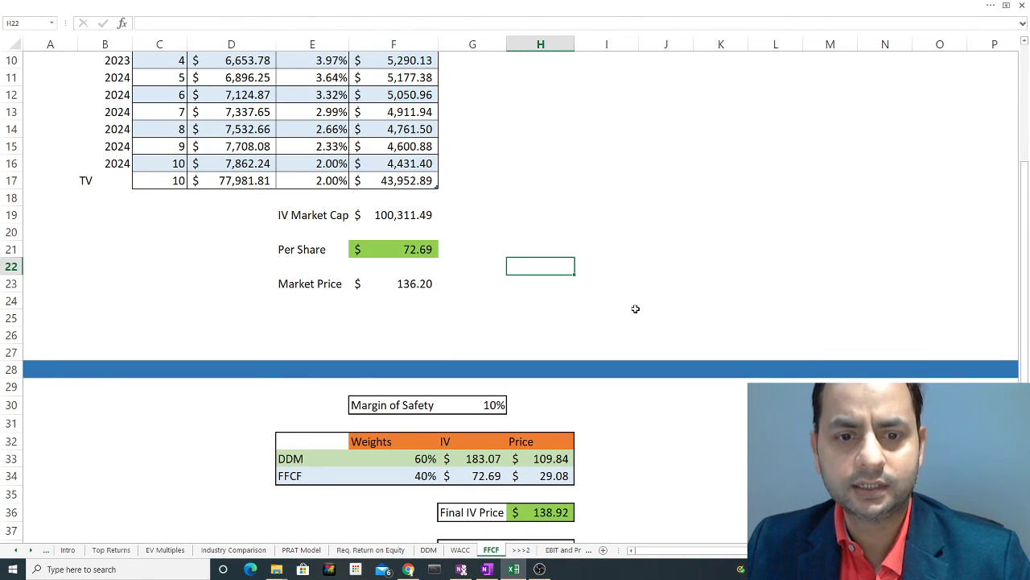
{"action": "scroll", "coordinate": [524, 364], "scroll_direction": "down", "scroll_amount": 1}
{"action": "scroll", "coordinate": [503, 410], "scroll_direction": "down", "scroll_amount": 2}
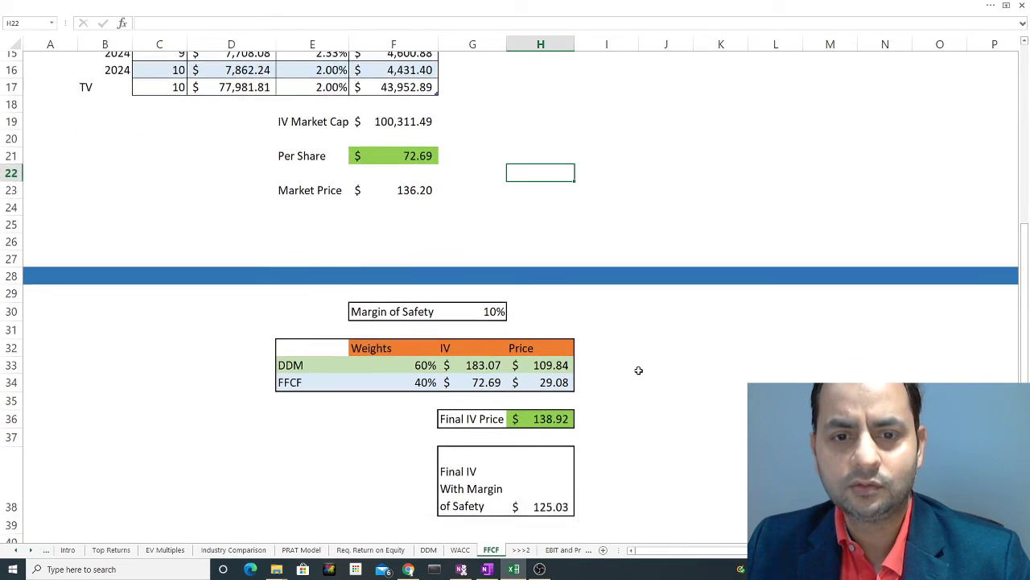
{"action": "left_click", "coordinate": [483, 303]}
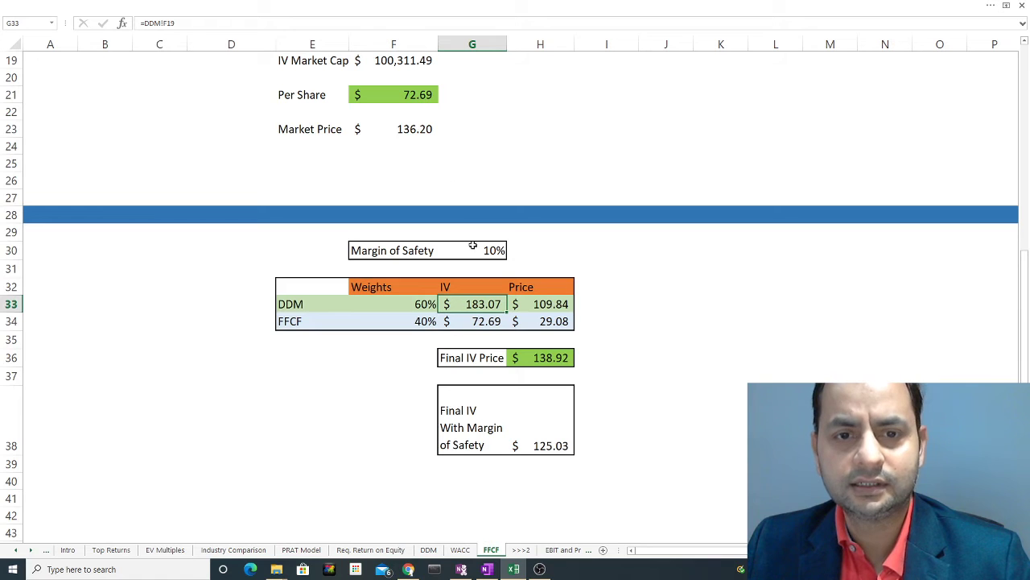
{"action": "left_click", "coordinate": [294, 320]}
{"action": "left_click", "coordinate": [466, 321]}
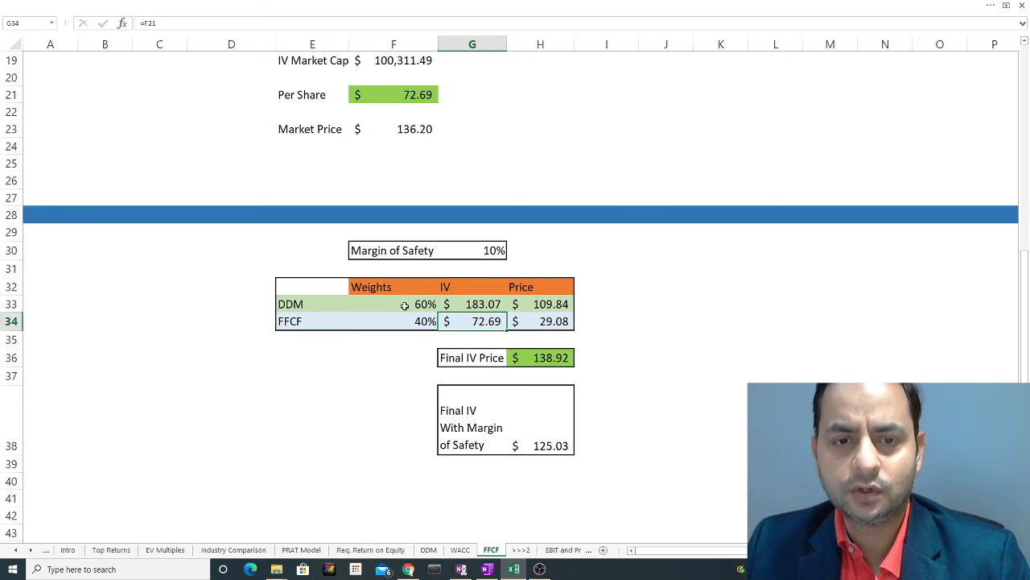
{"action": "left_click", "coordinate": [544, 359]}
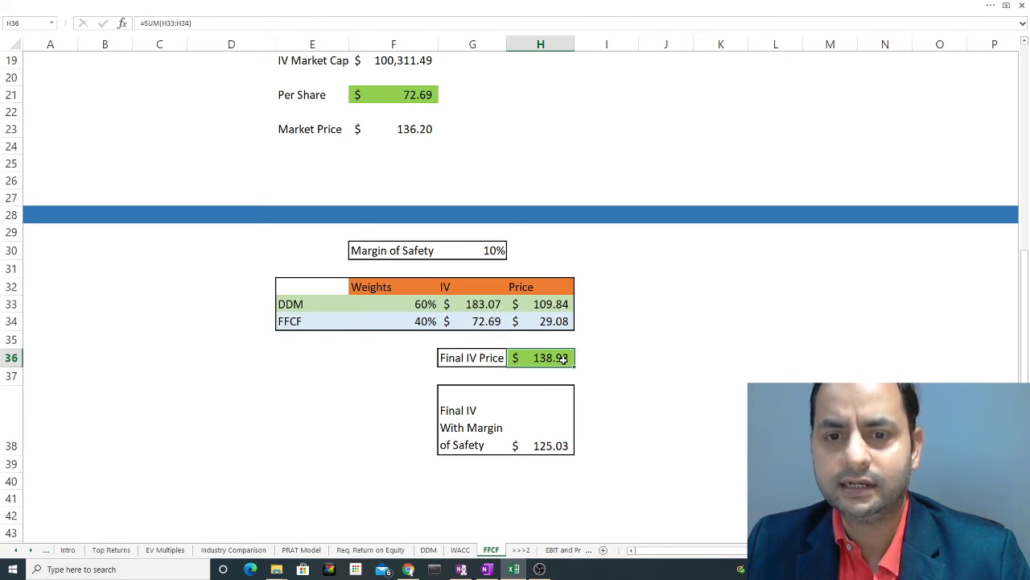
- Review the FFCF sheet's weighted valuation table and the Final IV Price against the price with margin of safety
{"action": "left_click", "coordinate": [635, 306]}
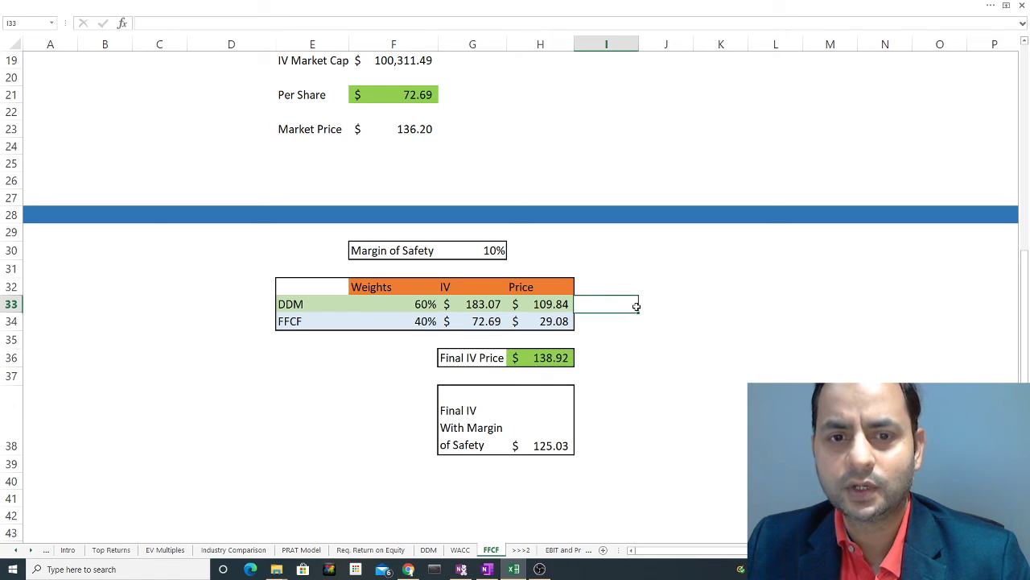
{"action": "left_click", "coordinate": [405, 361]}
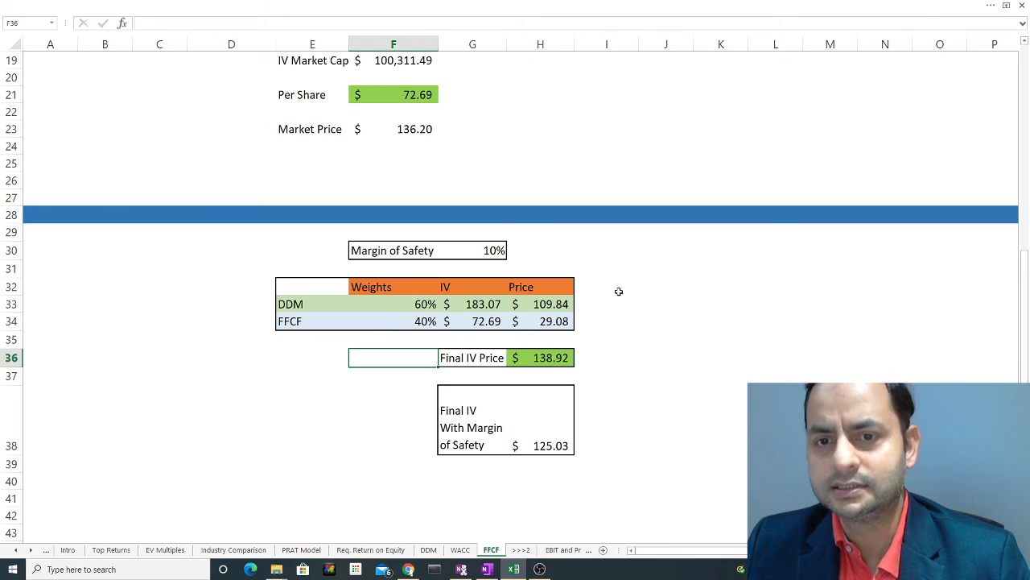
{"action": "left_click", "coordinate": [591, 291]}
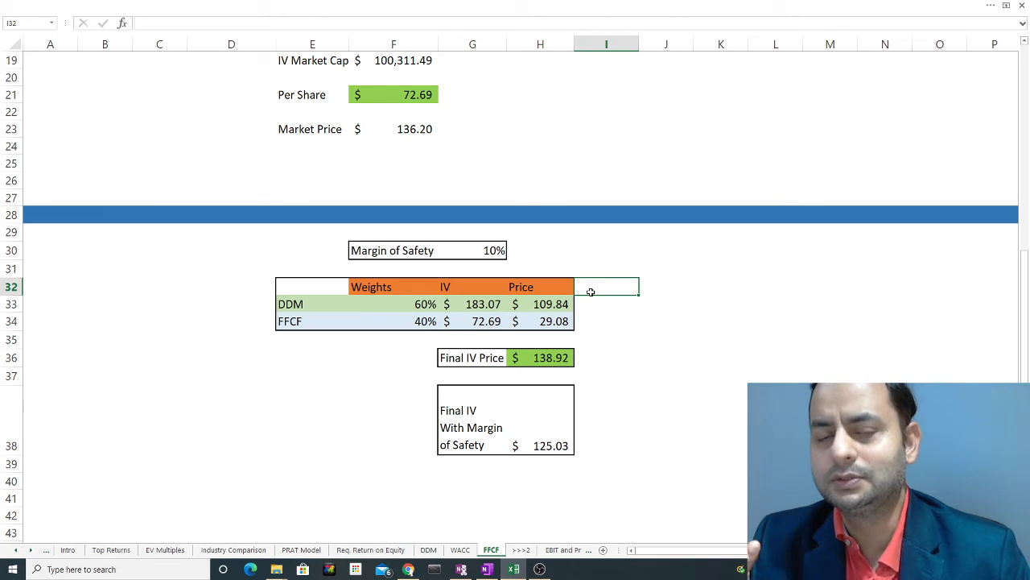
{"action": "left_click", "coordinate": [552, 357]}
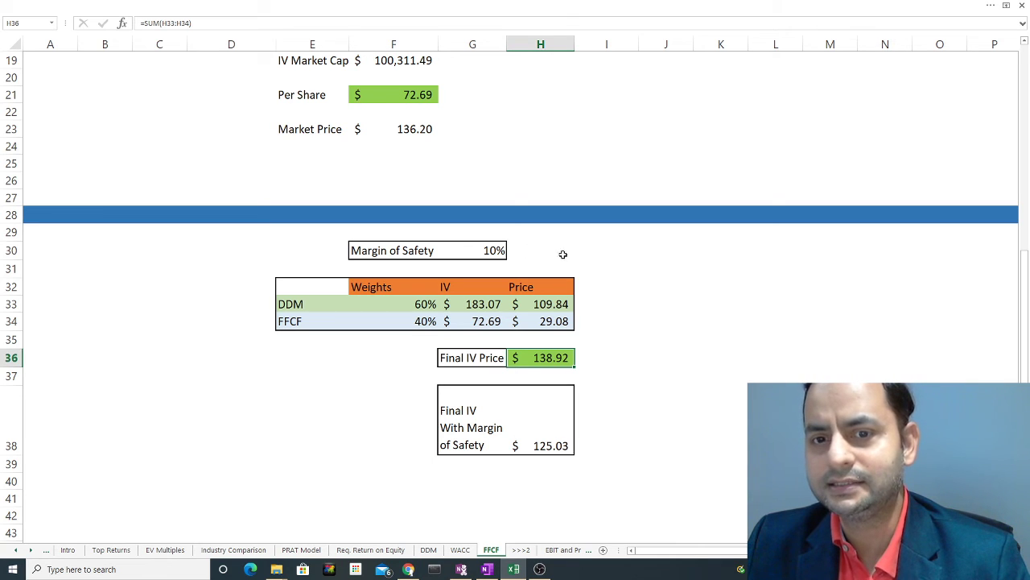
{"action": "left_click", "coordinate": [604, 354]}
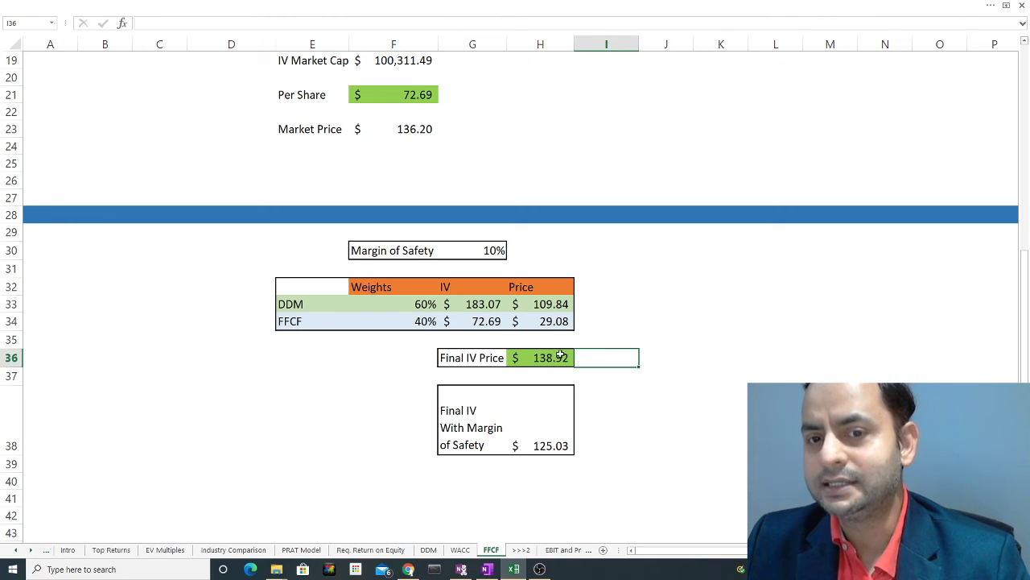
{"action": "left_click", "coordinate": [598, 327]}
{"action": "left_click", "coordinate": [602, 364]}
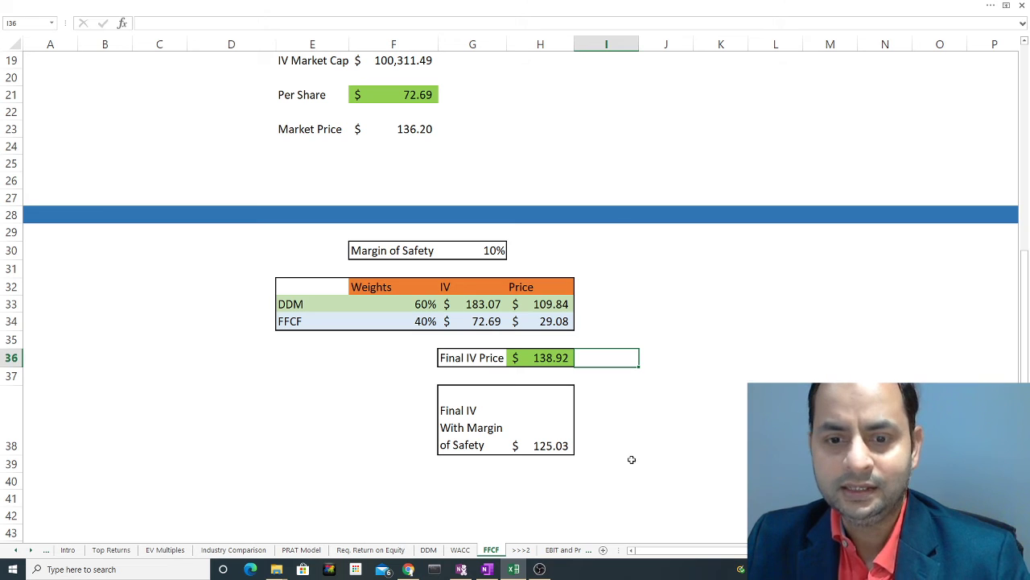
- Open the EBIT and Profit Margin sheet and compare net profit and EBIT margins across the charted years
{"action": "left_click", "coordinate": [562, 550]}
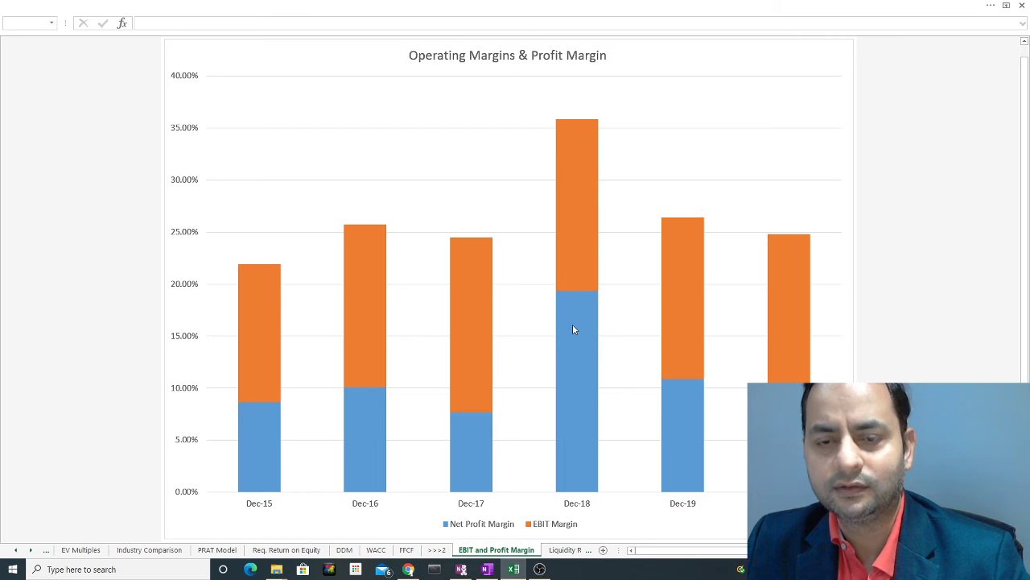
{"action": "mouse_move", "coordinate": [578, 277]}
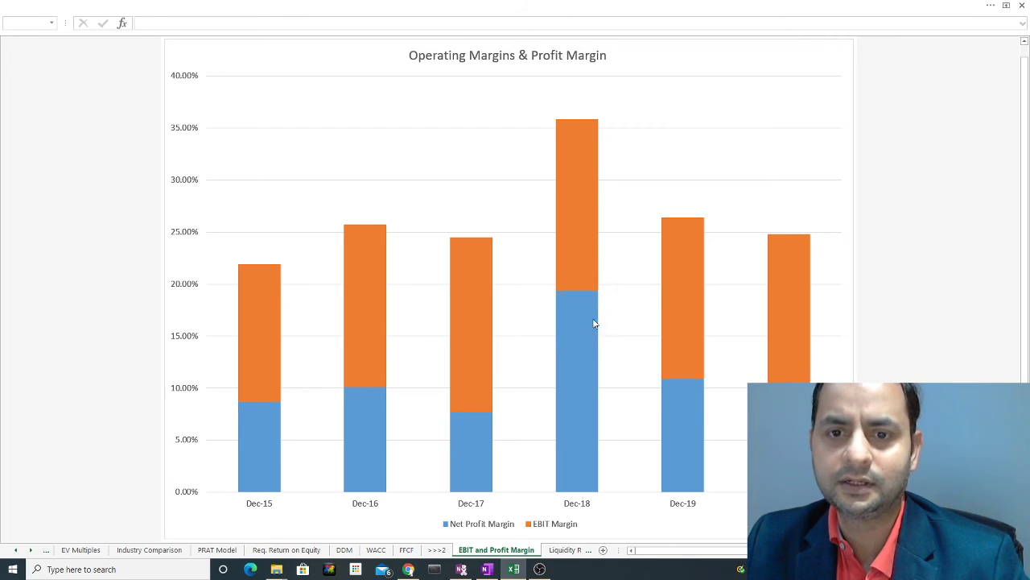
{"action": "mouse_move", "coordinate": [588, 312]}
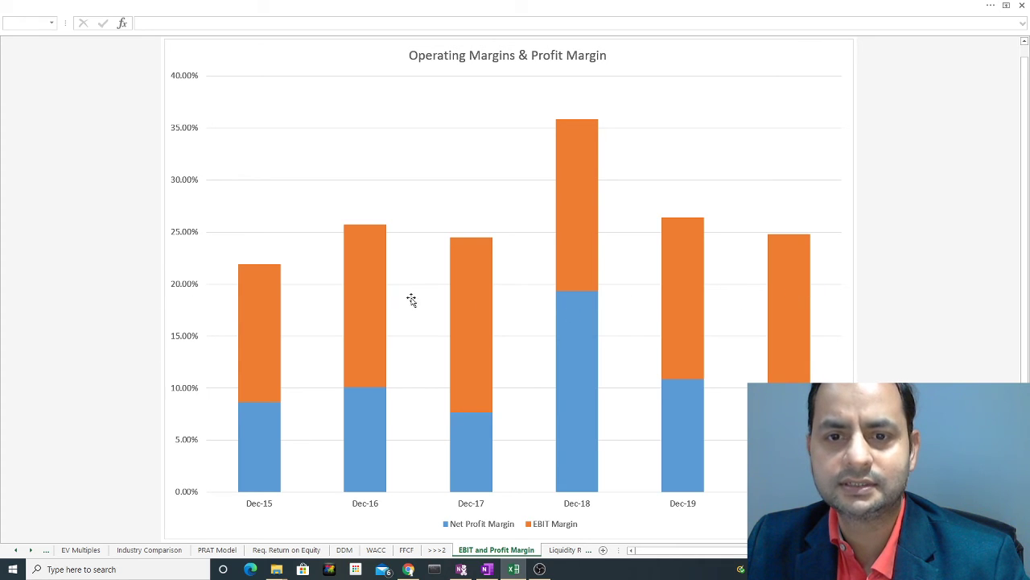
- Open the Liquidity Ratio sheet and examine the Current, Quick and Cash Ratio trends through 2019
{"action": "left_click", "coordinate": [563, 551]}
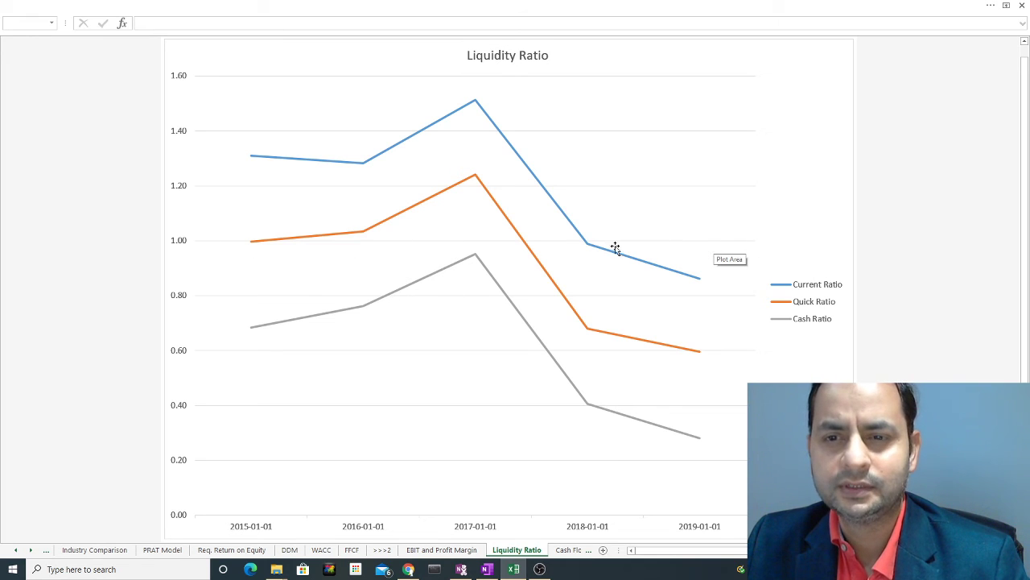
{"action": "mouse_move", "coordinate": [645, 265]}
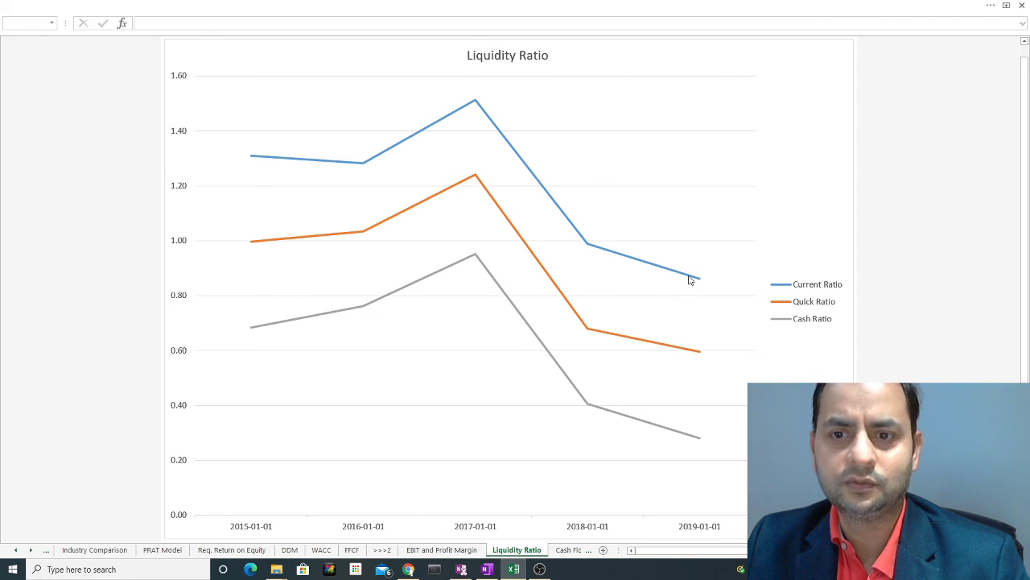
{"action": "mouse_move", "coordinate": [698, 280]}
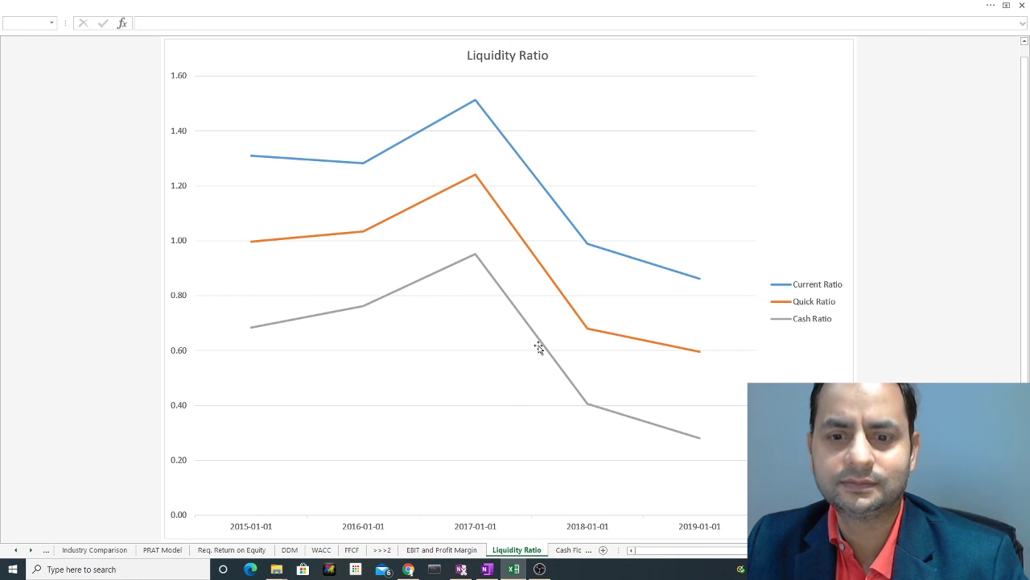
- Open the Cash Flow Chart sheet and compare operating, investing and financing cash flows from Dec-15 through TTM
{"action": "left_click", "coordinate": [571, 550]}
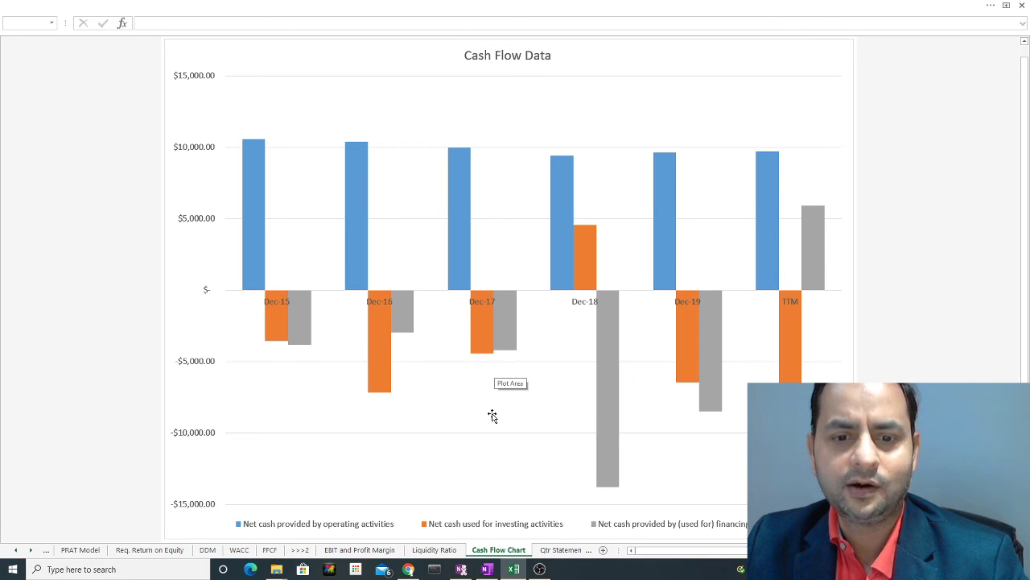
{"action": "mouse_move", "coordinate": [259, 183]}
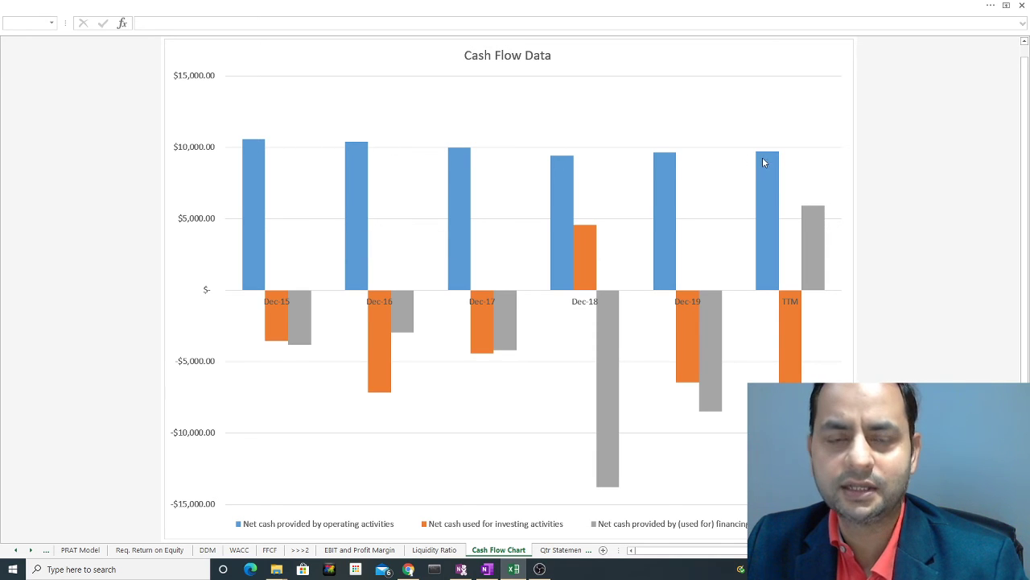
{"action": "mouse_move", "coordinate": [256, 158]}
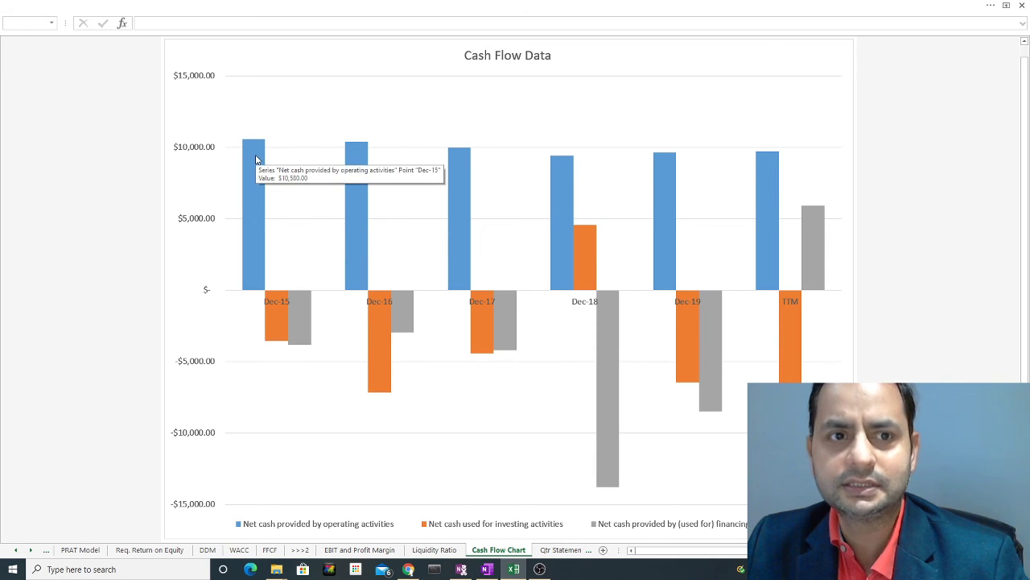
{"action": "mouse_move", "coordinate": [349, 170]}
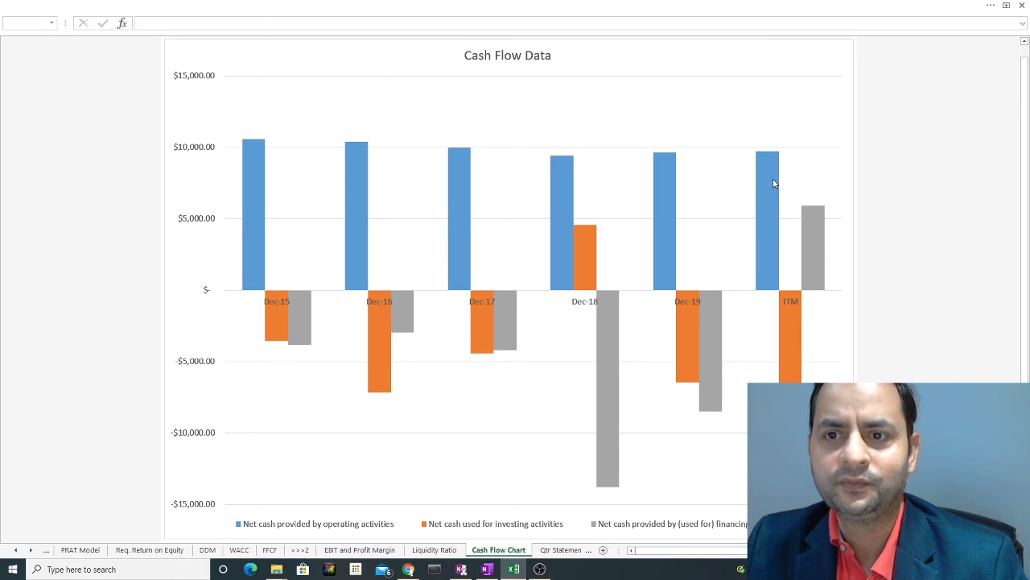
{"action": "mouse_move", "coordinate": [774, 184]}
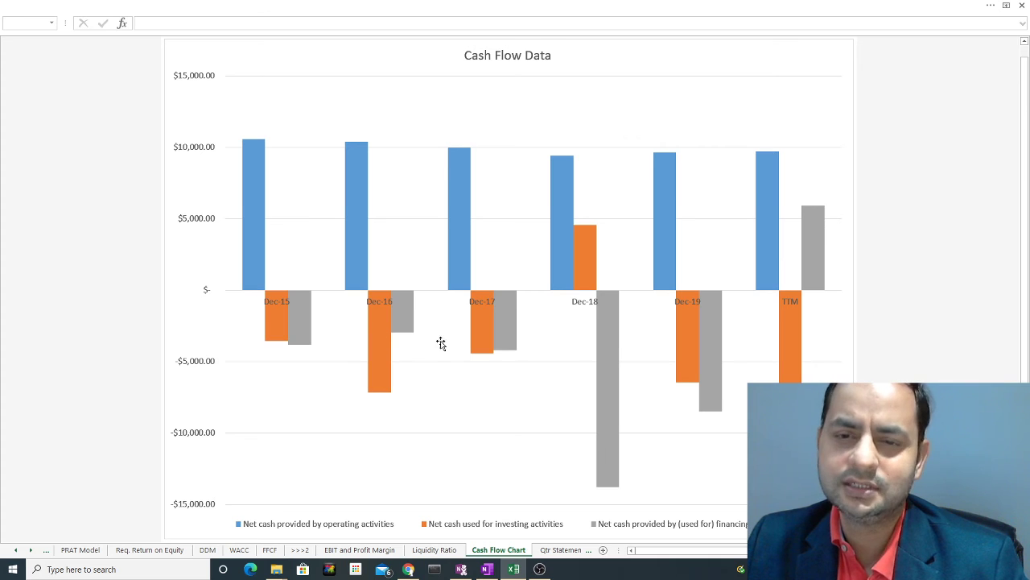
{"action": "mouse_move", "coordinate": [801, 349]}
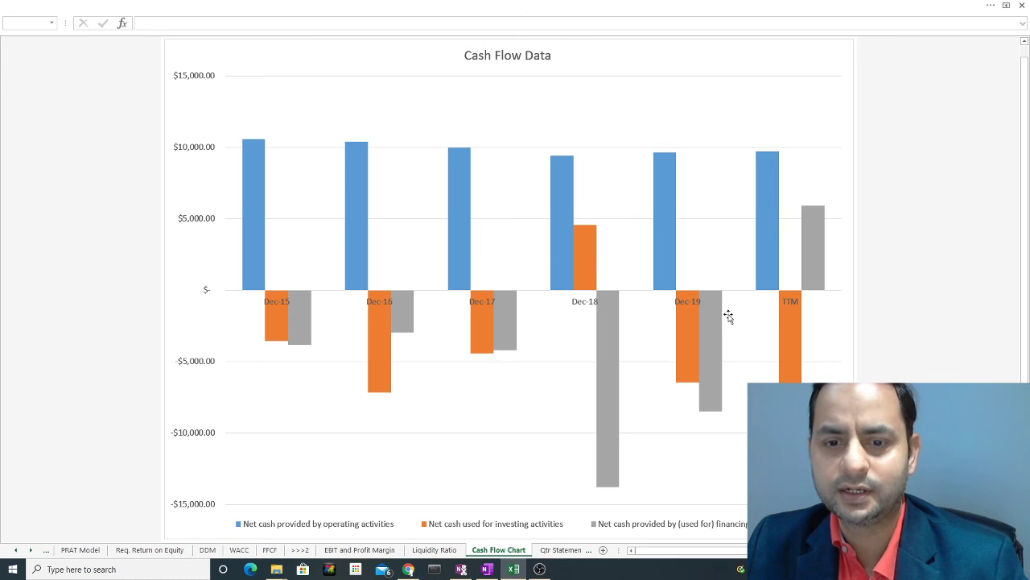
{"action": "mouse_move", "coordinate": [714, 378]}
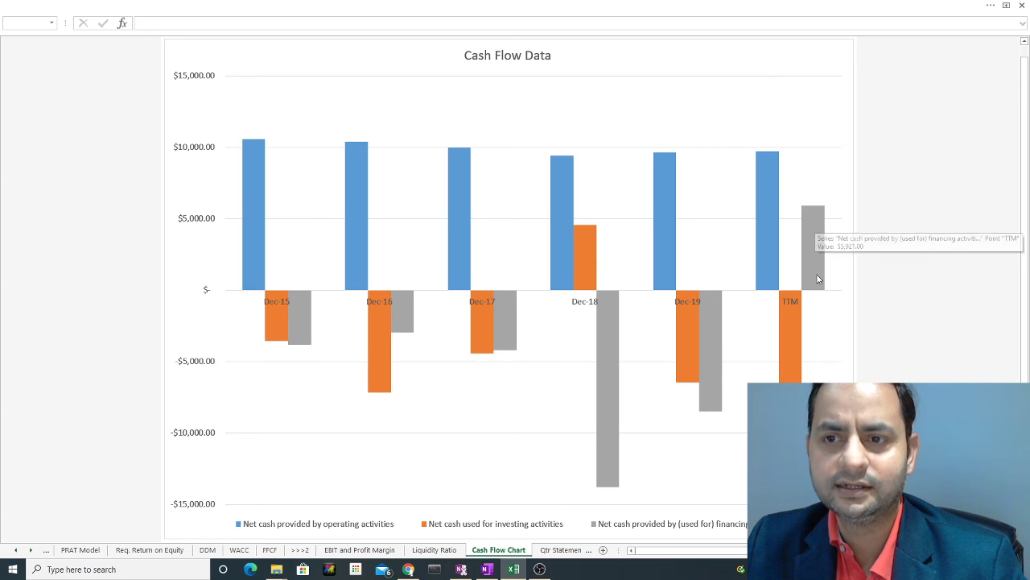
{"action": "mouse_move", "coordinate": [817, 217]}
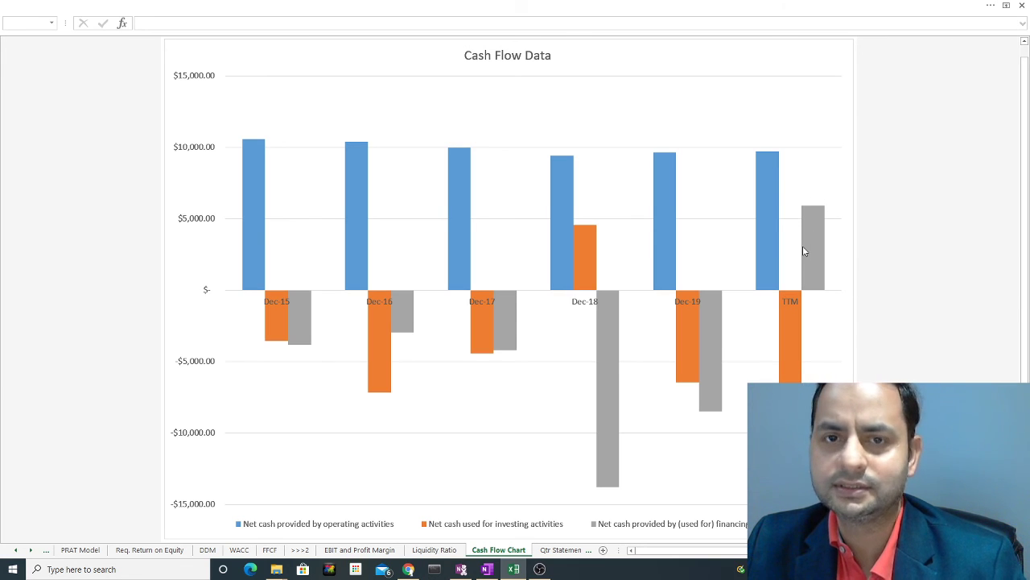
{"action": "mouse_move", "coordinate": [803, 249]}
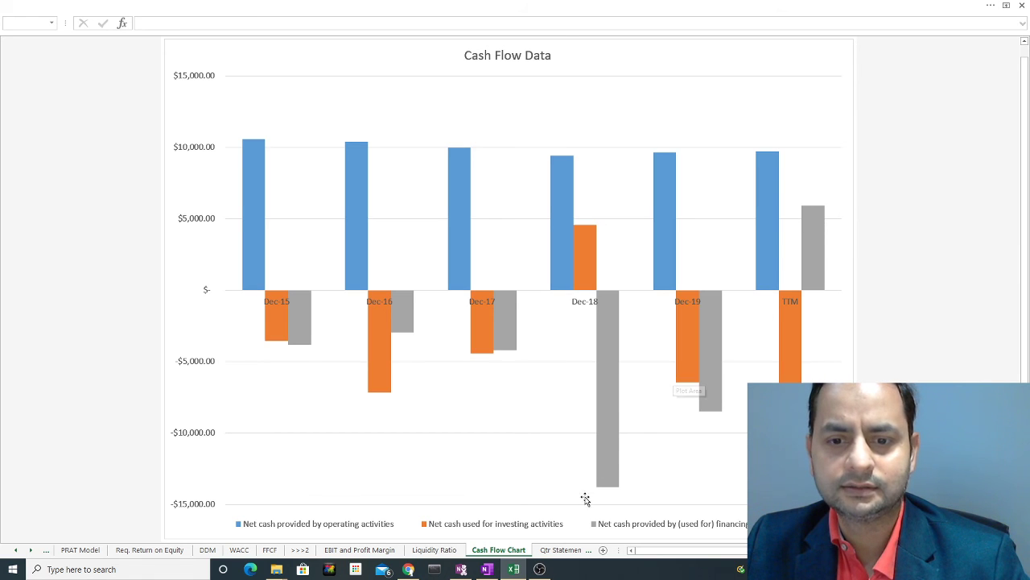
- Review the condensed income statement on the Qtr Statement Review sheet and return to the Intro sheet
{"action": "left_click", "coordinate": [558, 550]}
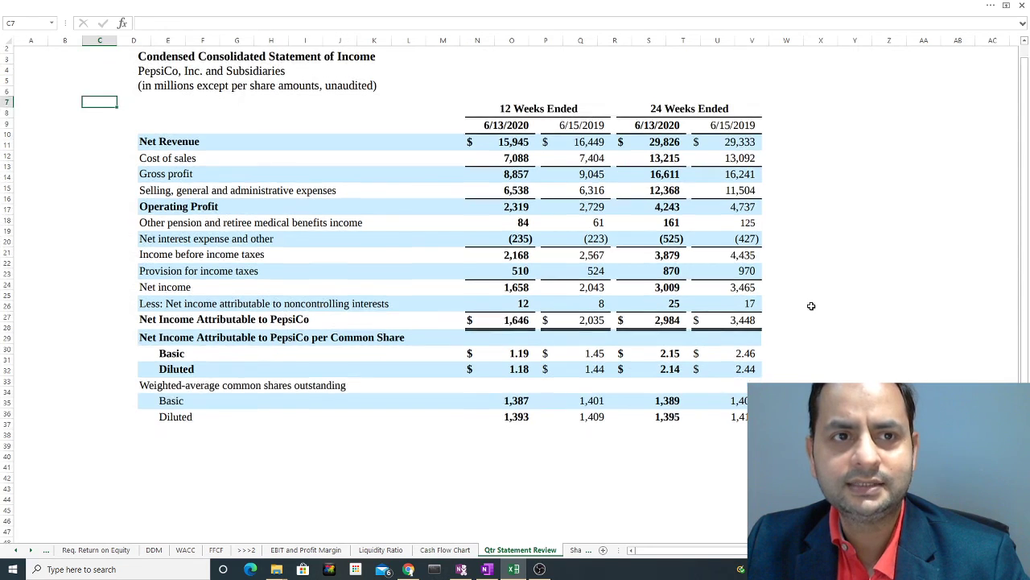
{"action": "scroll", "coordinate": [812, 306], "scroll_direction": "up", "scroll_amount": 1}
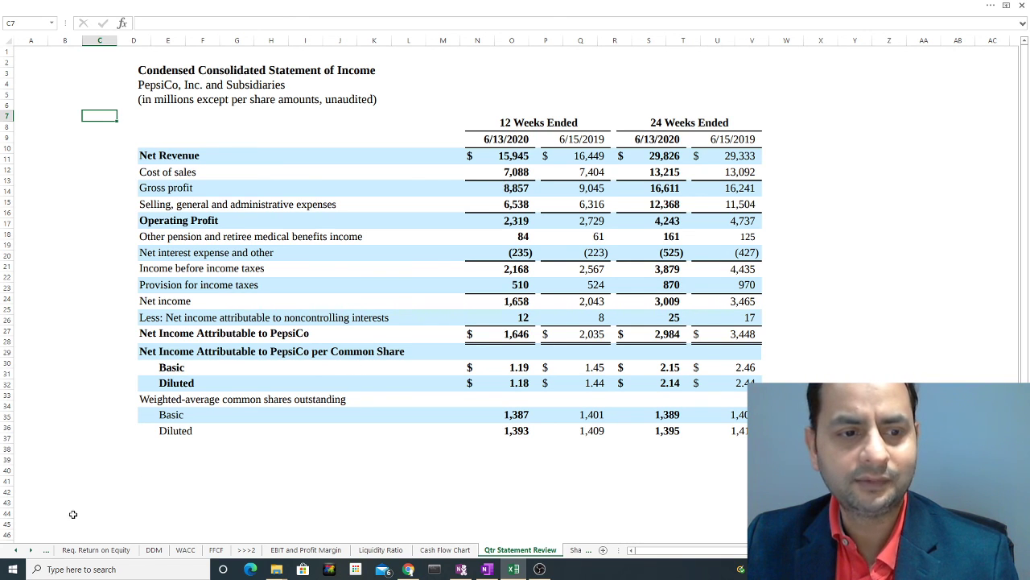
{"action": "left_click", "coordinate": [16, 550]}
{"action": "left_click", "coordinate": [16, 550]}
{"action": "left_click", "coordinate": [16, 550]}
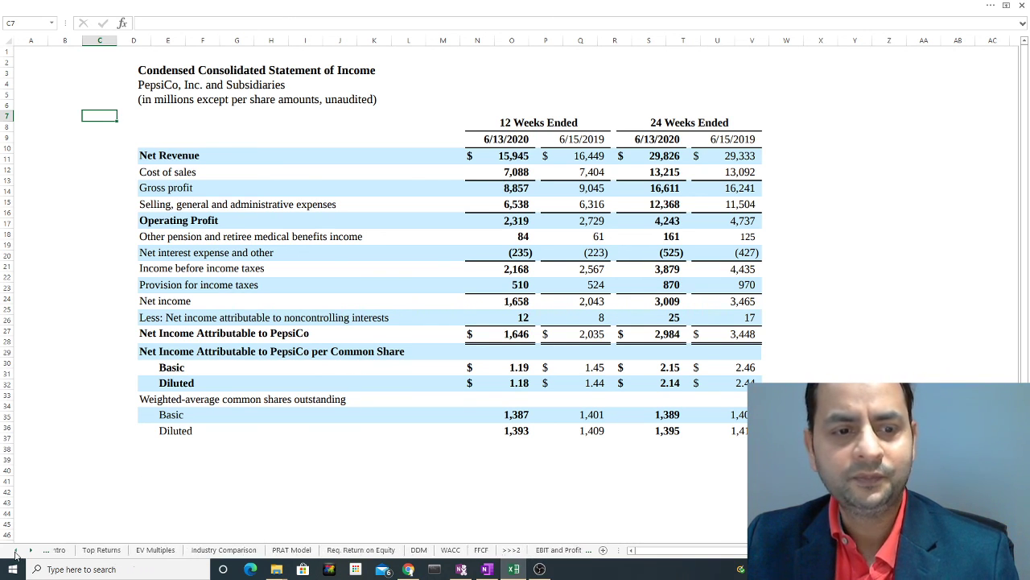
{"action": "left_click", "coordinate": [16, 550]}
{"action": "left_click", "coordinate": [104, 549]}
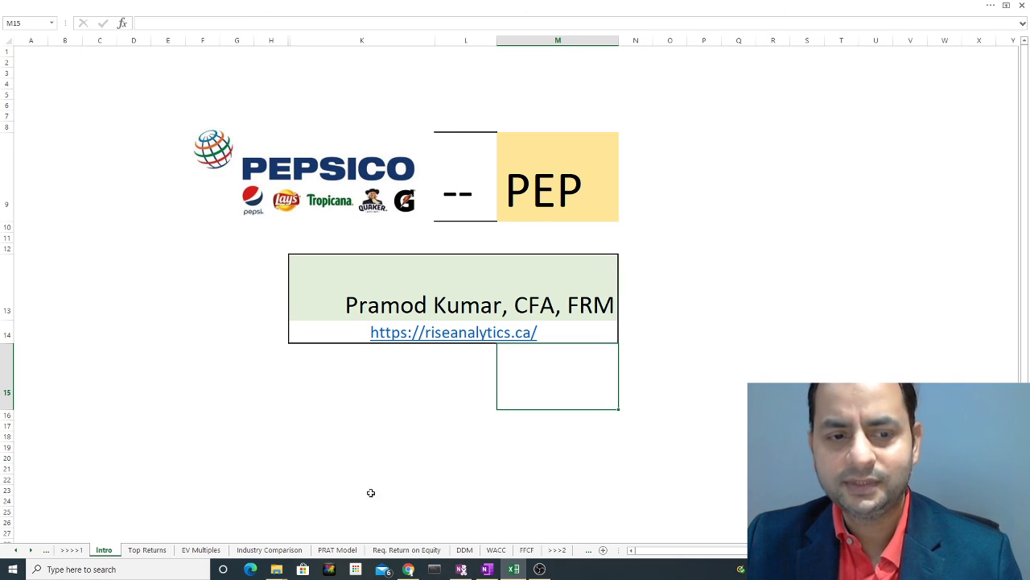
- Go back from the Intro sheet to Qtr Statement Review and examine the 12-week and 24-week income figures
{"action": "left_click", "coordinate": [31, 550]}
{"action": "left_click", "coordinate": [31, 549]}
{"action": "left_click", "coordinate": [31, 550]}
{"action": "left_click", "coordinate": [30, 551]}
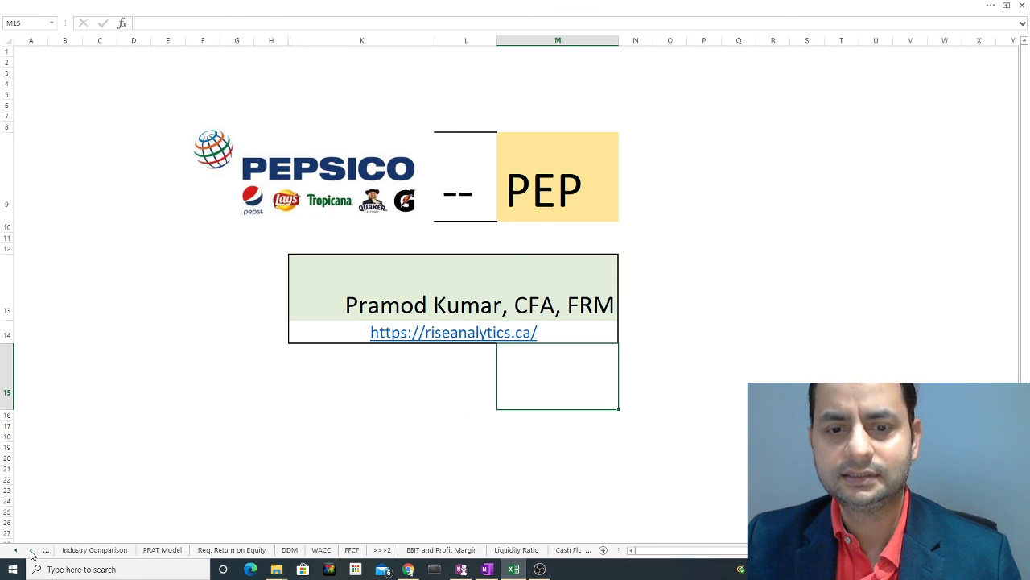
{"action": "left_click", "coordinate": [31, 551]}
{"action": "left_click", "coordinate": [30, 550]}
{"action": "left_click", "coordinate": [30, 551]}
{"action": "left_click", "coordinate": [30, 550]}
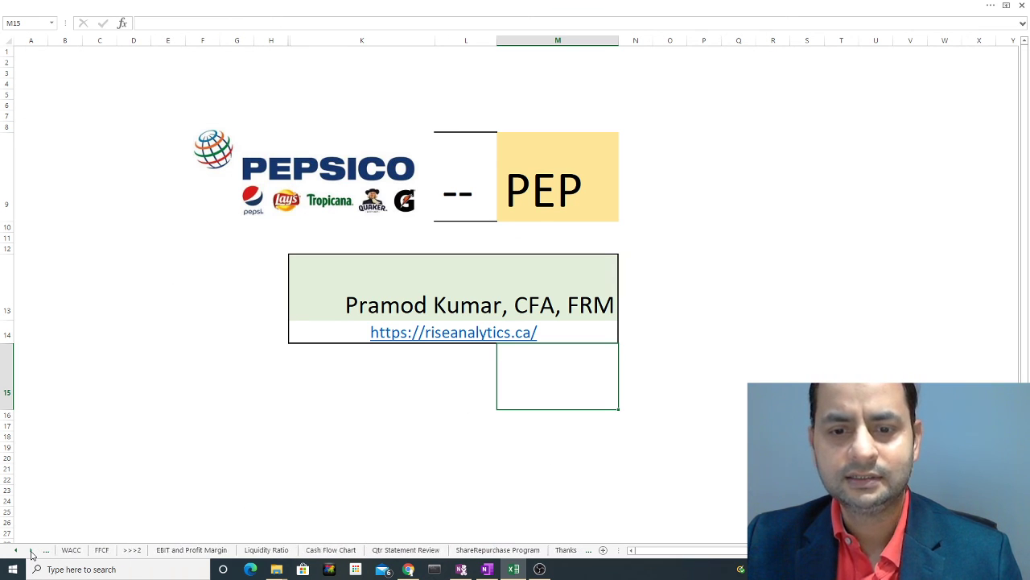
{"action": "left_click", "coordinate": [402, 550]}
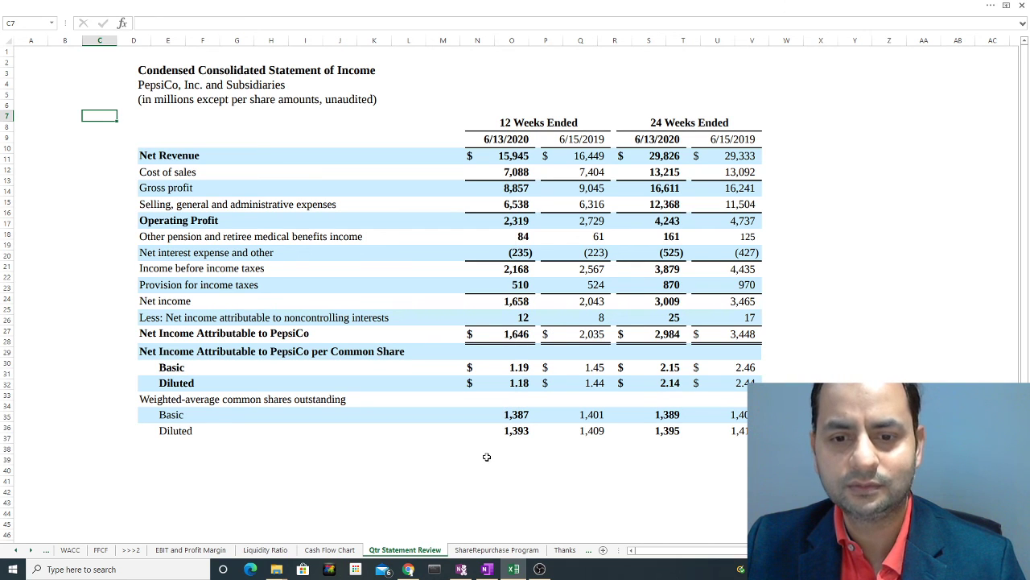
- Review the quarterly shares outstanding chart on the ShareRepurchase Program sheet and finish on the Thanks sheet
{"action": "left_click", "coordinate": [484, 551]}
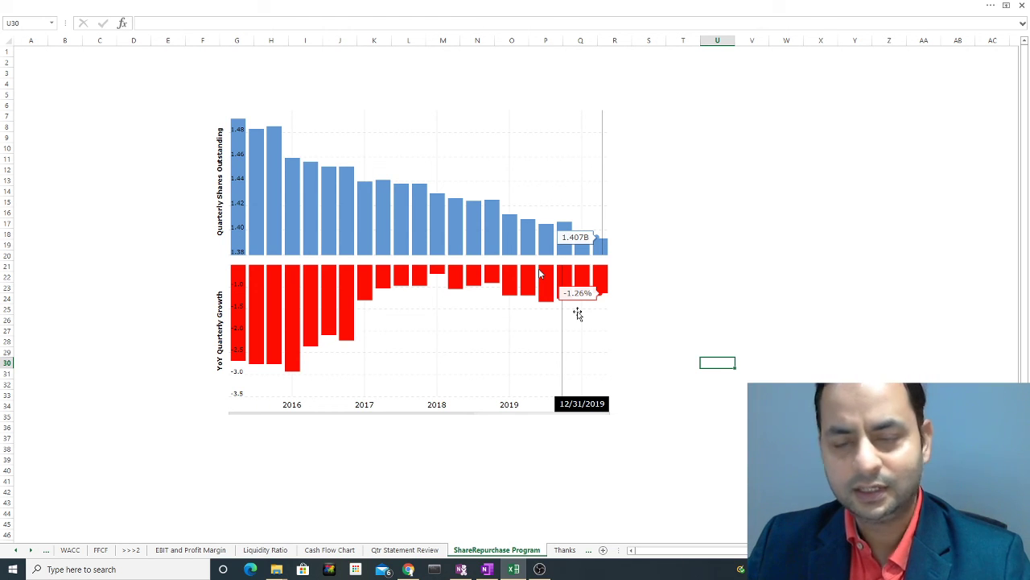
{"action": "left_click", "coordinate": [566, 550]}
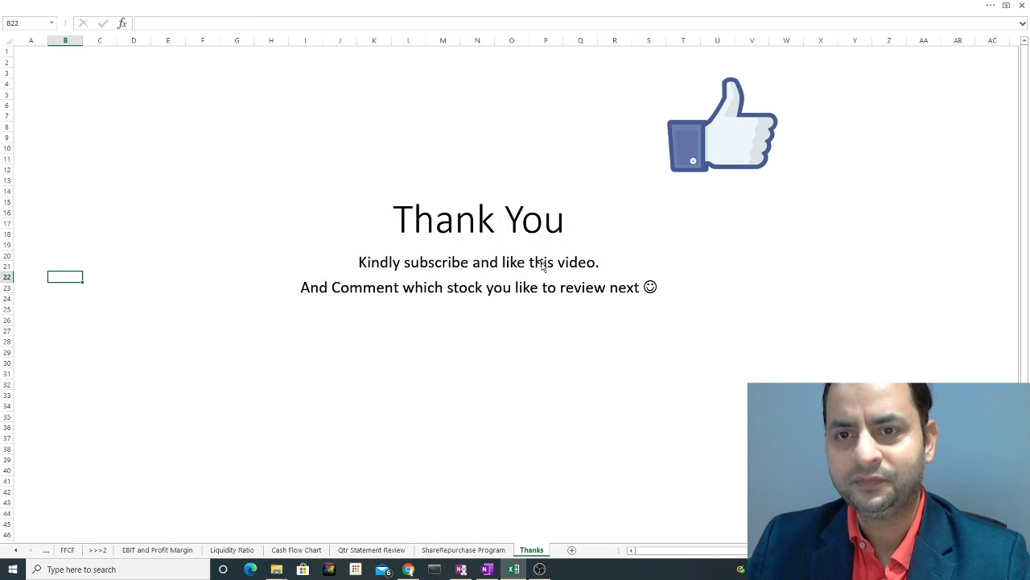